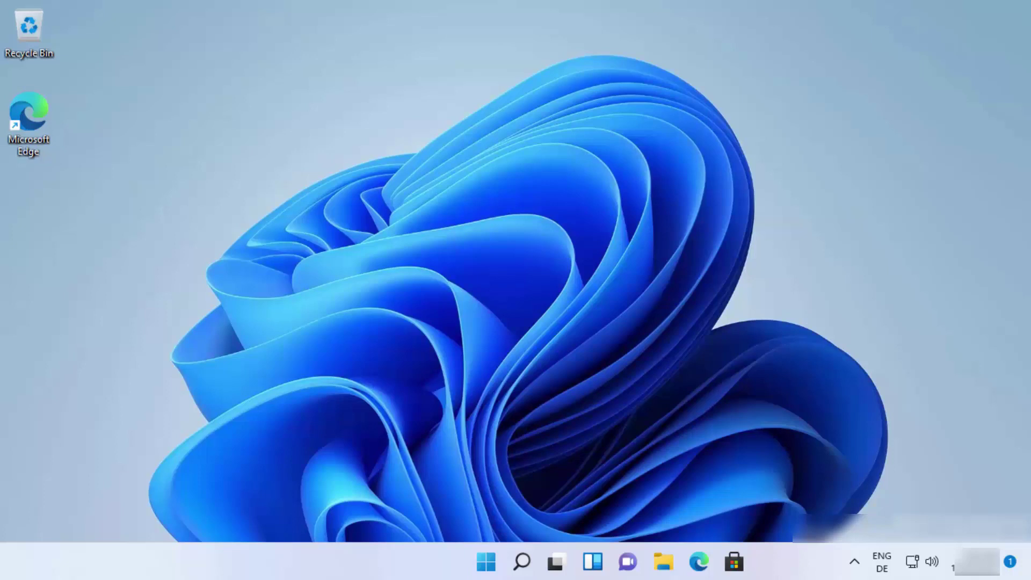
Step: Search Windows for 'partition' and open 'Create and format hard disk partitions' (Disk Management)
click(523, 561)
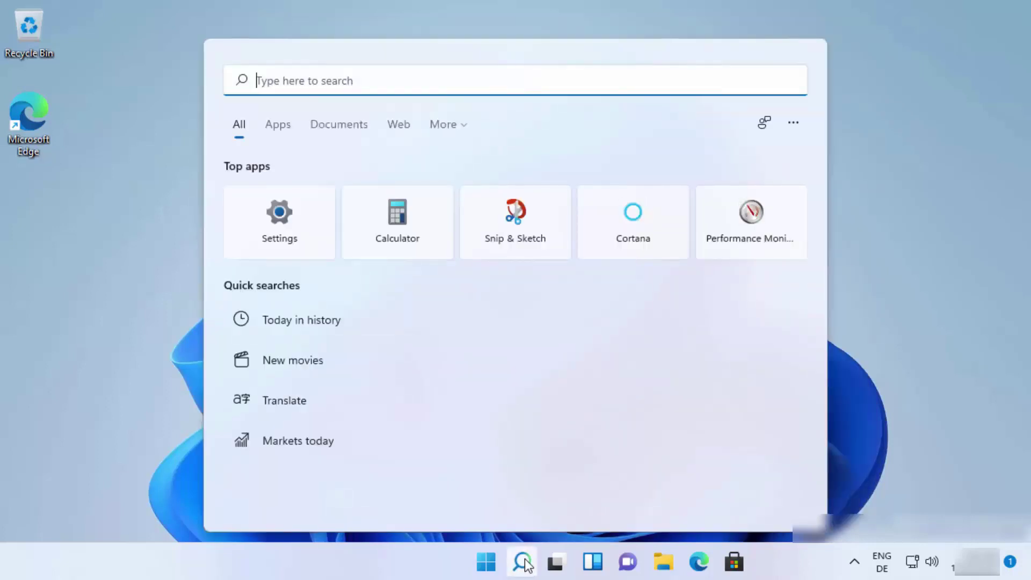
text(par)
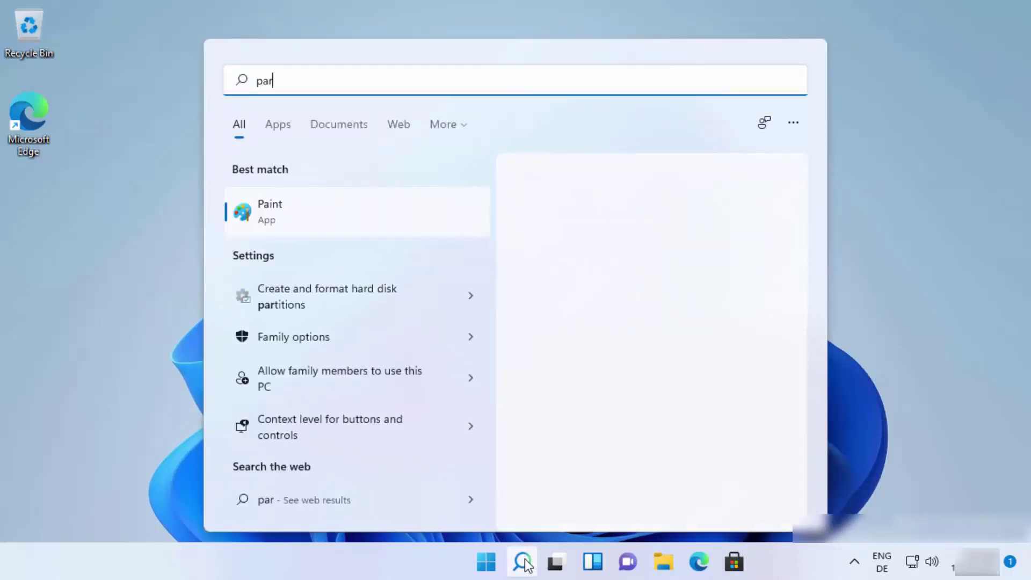
text(tition)
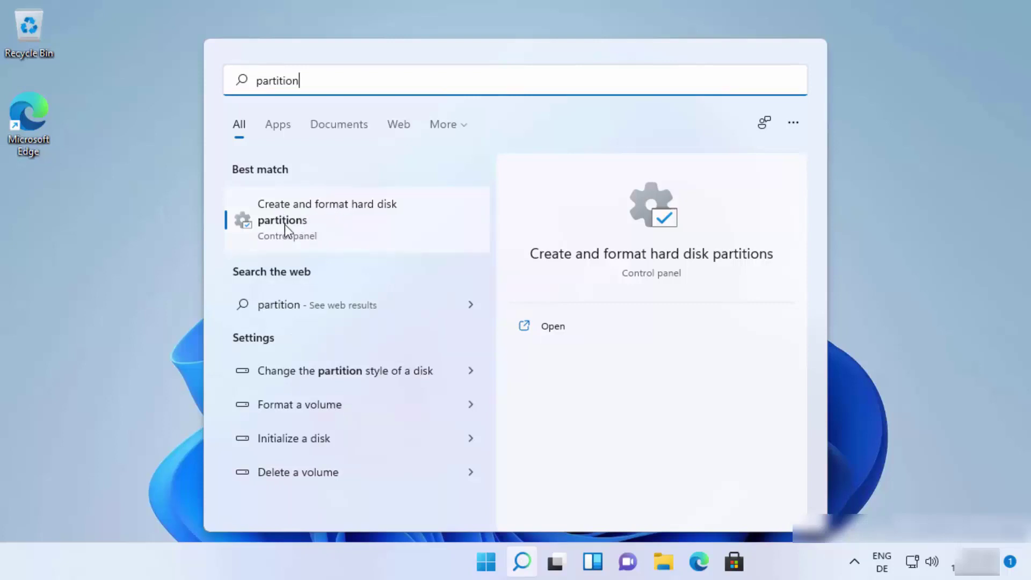
click(309, 224)
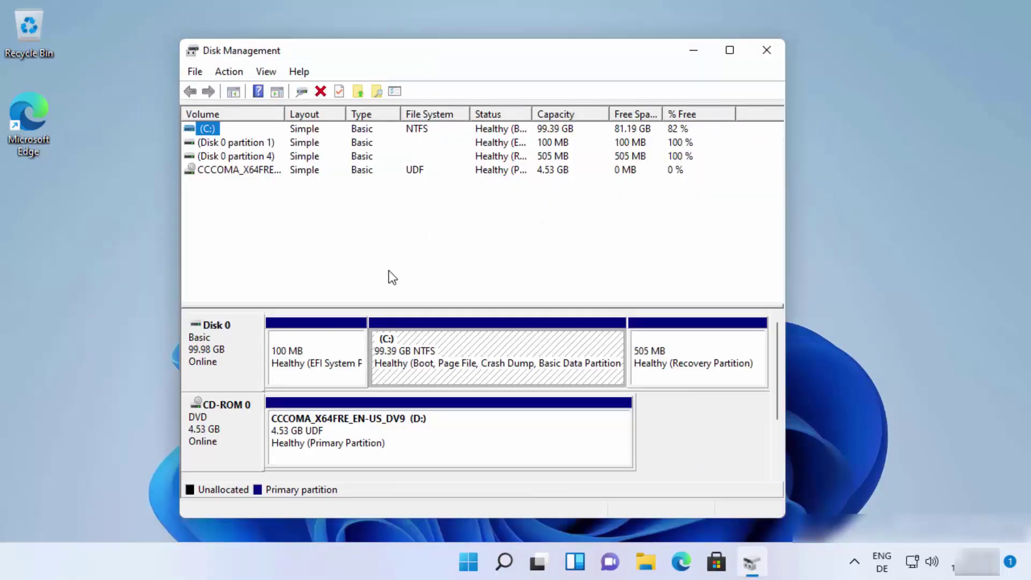
Step: From File Explorer, launch Computer Management via Show more options > Manage on This PC
click(503, 561)
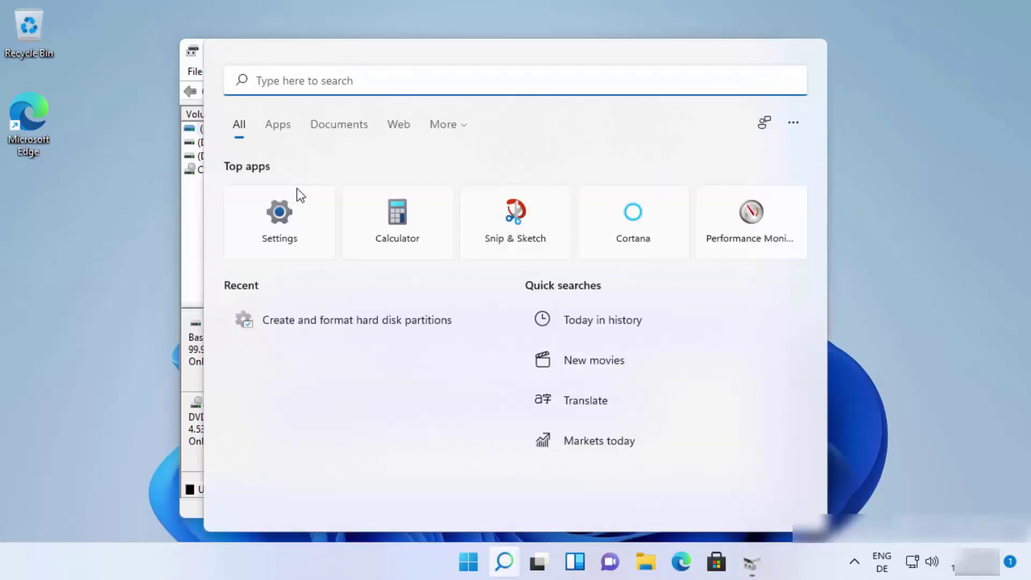
click(922, 369)
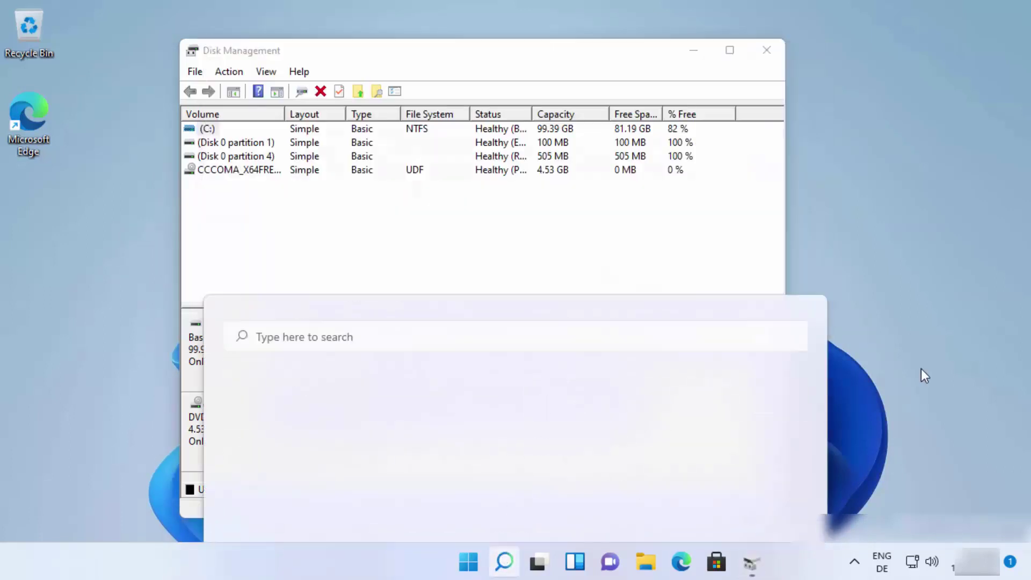
click(646, 562)
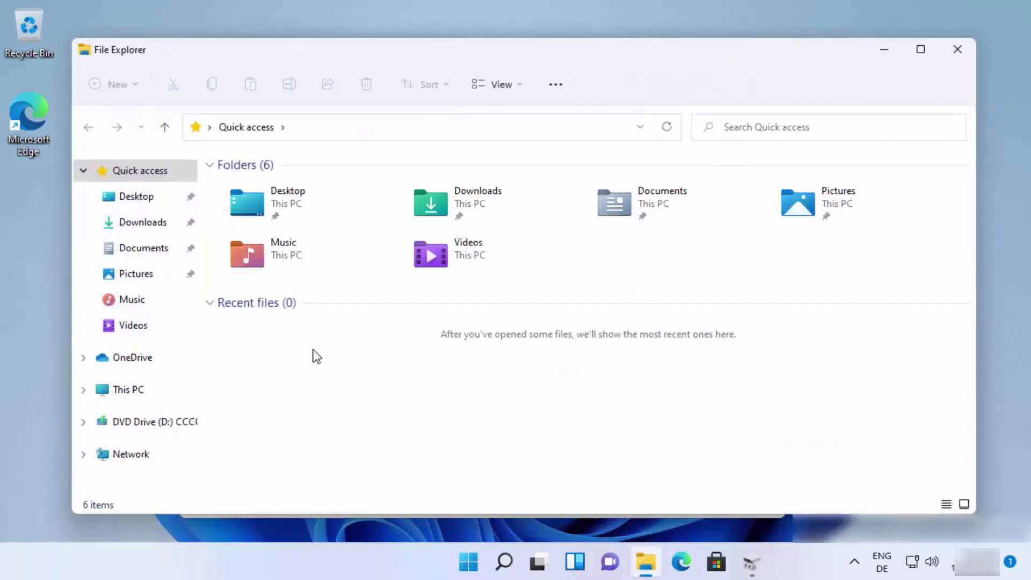
click(84, 171)
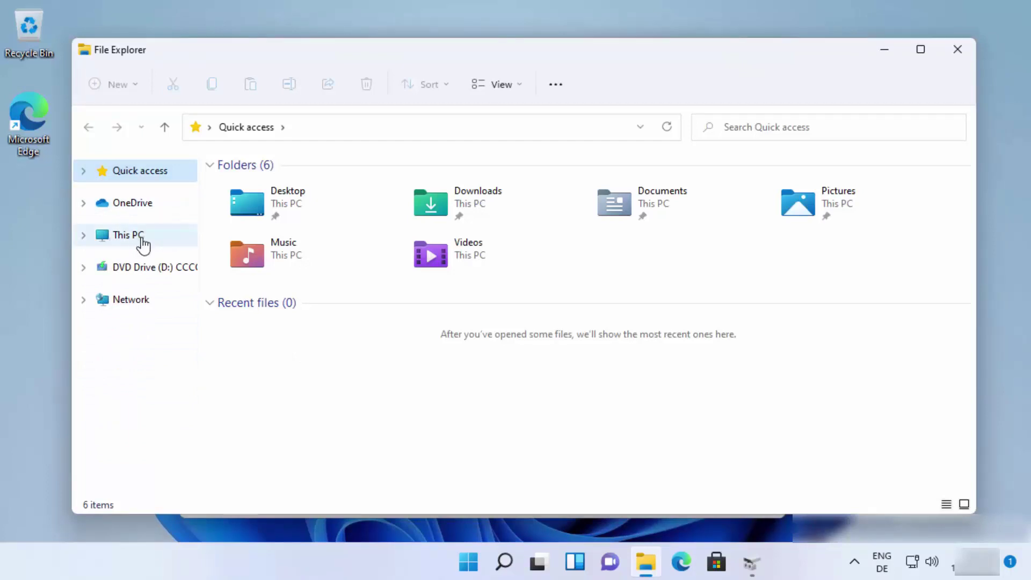
right_click(143, 245)
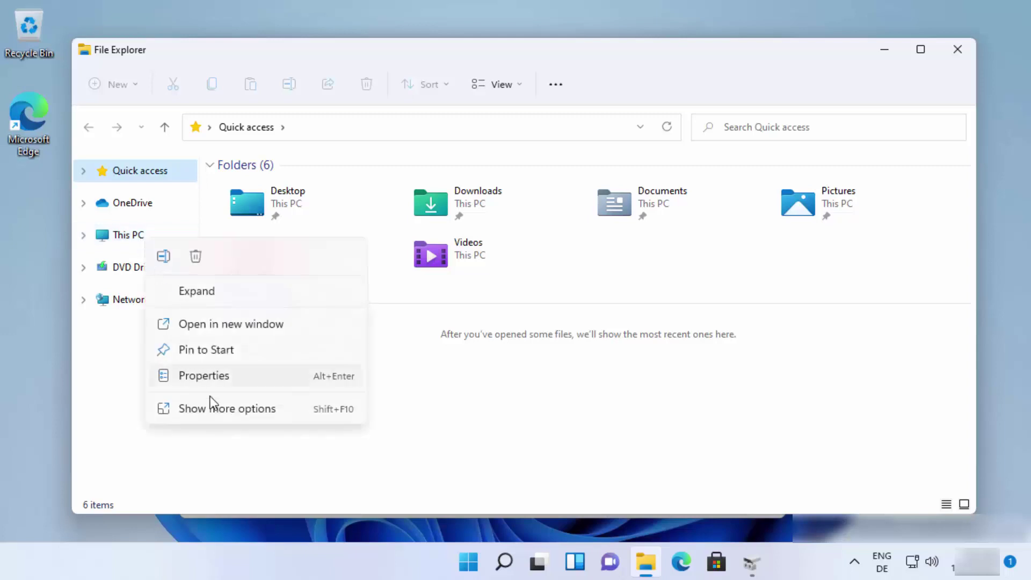
click(214, 411)
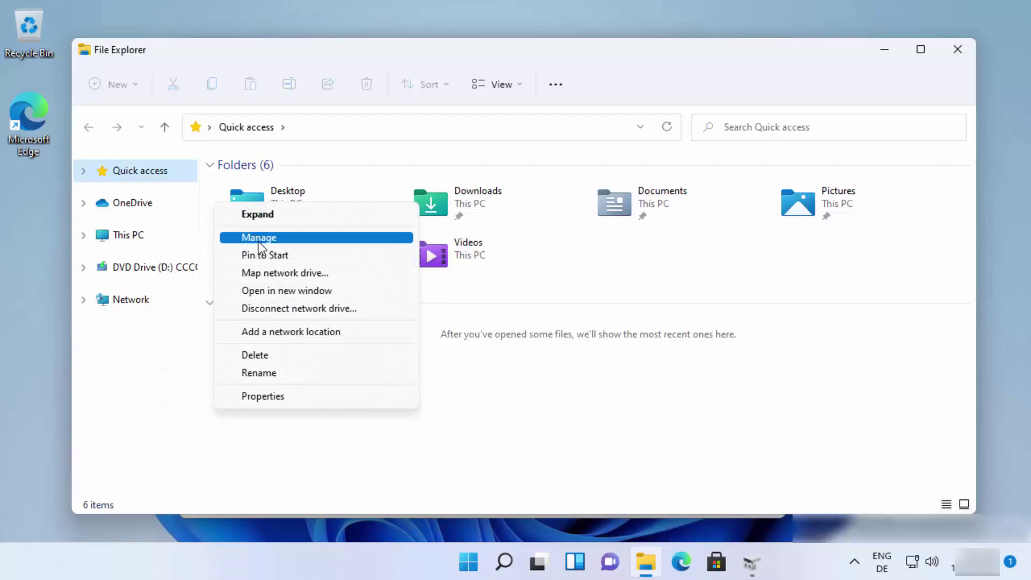
click(259, 241)
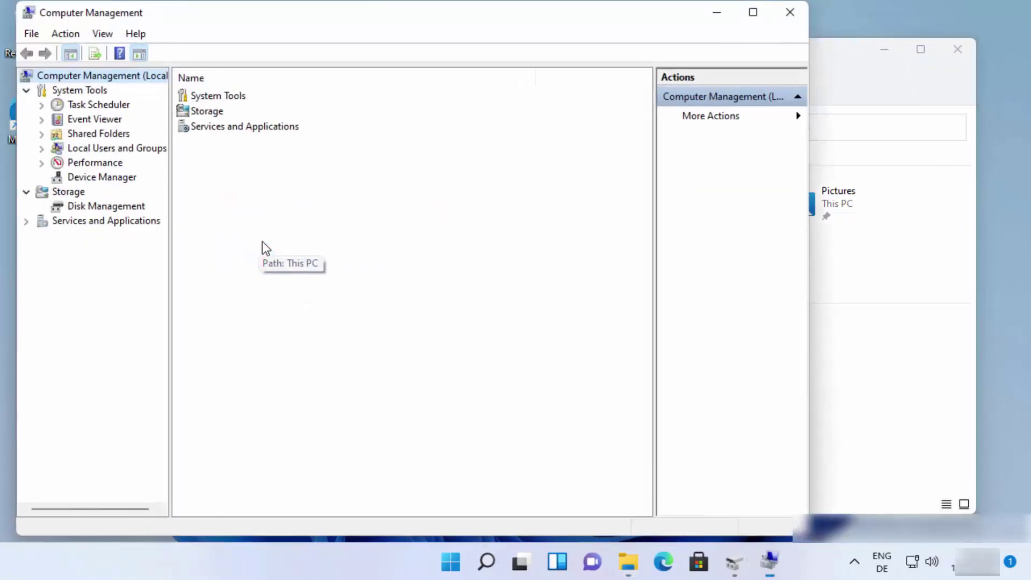
Step: View the disk layout under Storage > Disk Management, then close Computer Management
drag(350, 16, 469, 19)
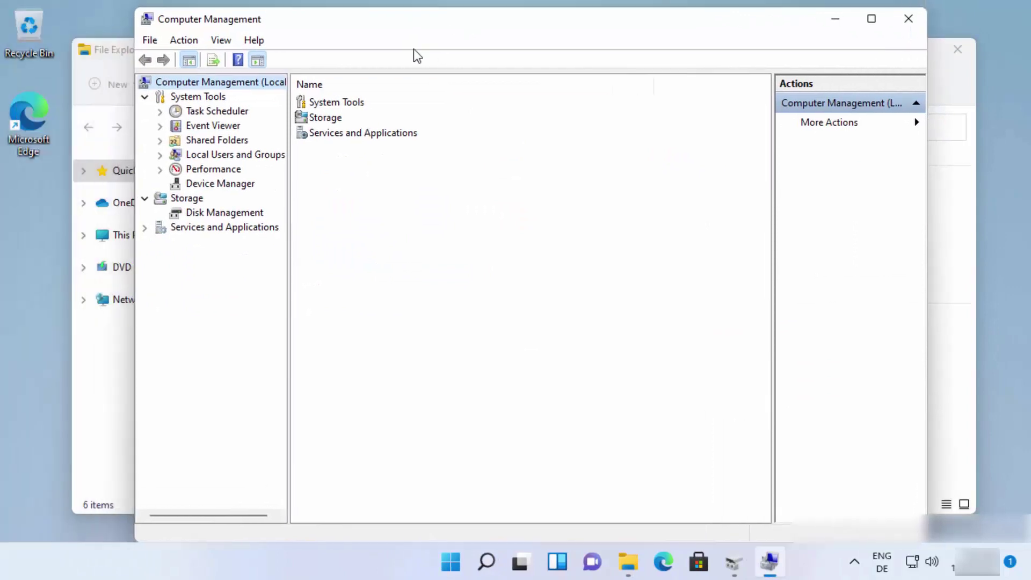
click(211, 212)
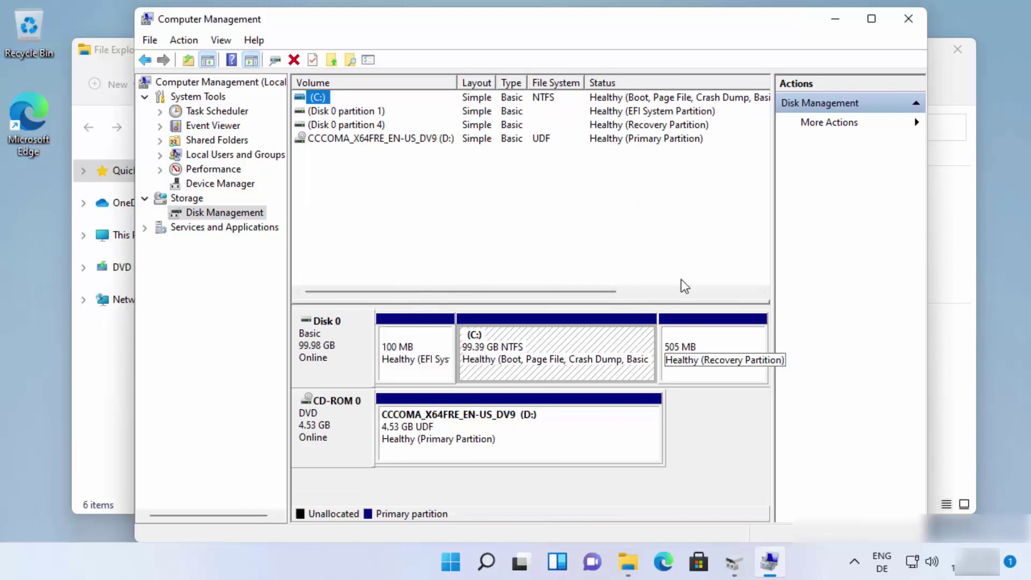
click(907, 19)
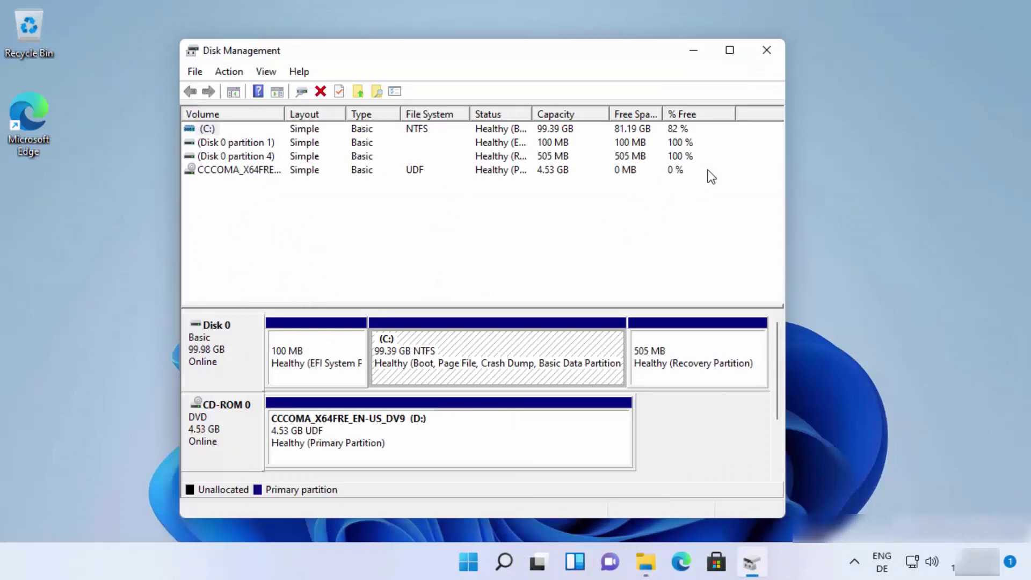
Step: Maximize the Disk Management window to full screen
click(730, 51)
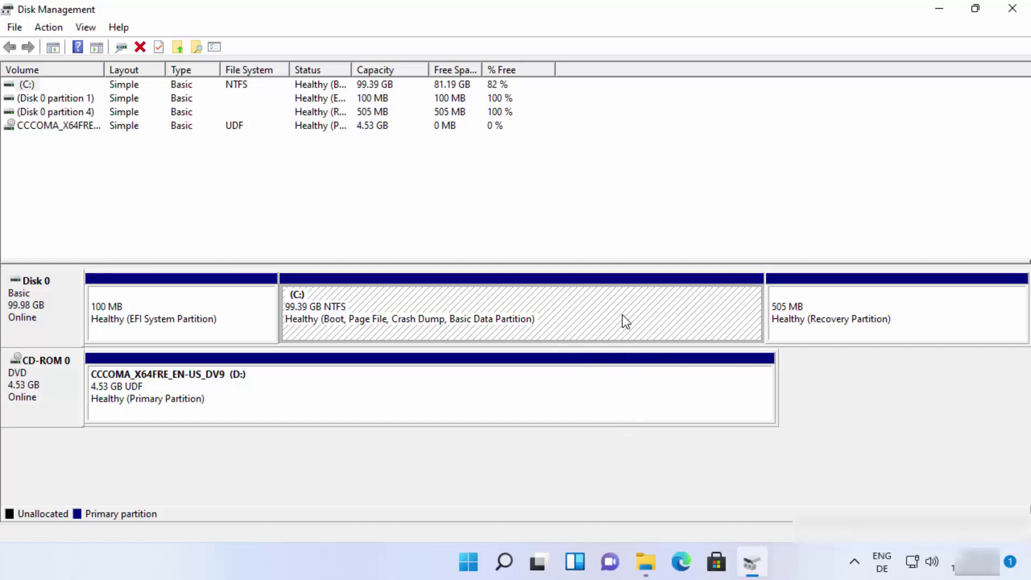
Step: Check in This PC that C: has 81.1 GB free of 99.3 GB, then return to Disk Management
click(645, 564)
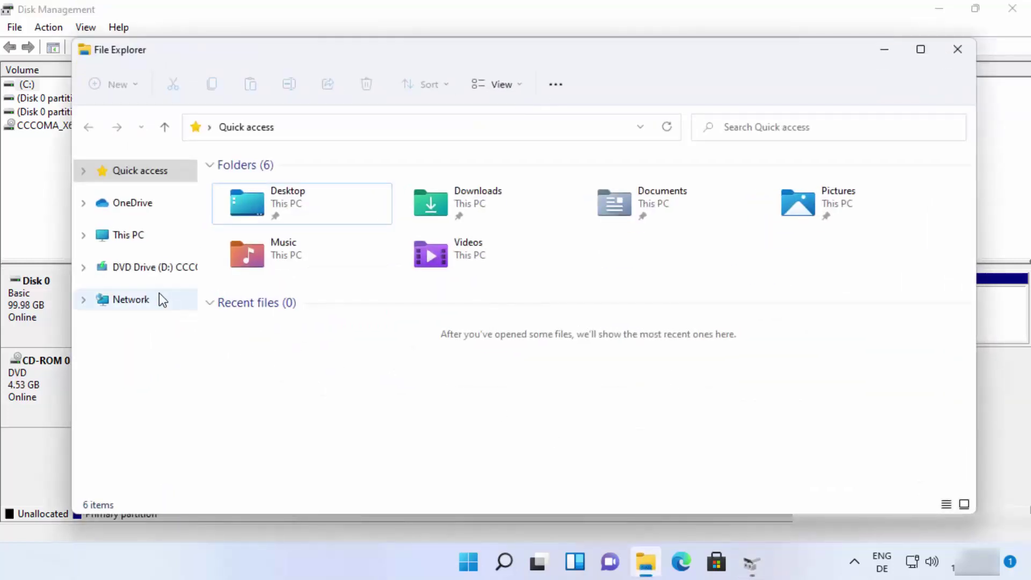
click(141, 237)
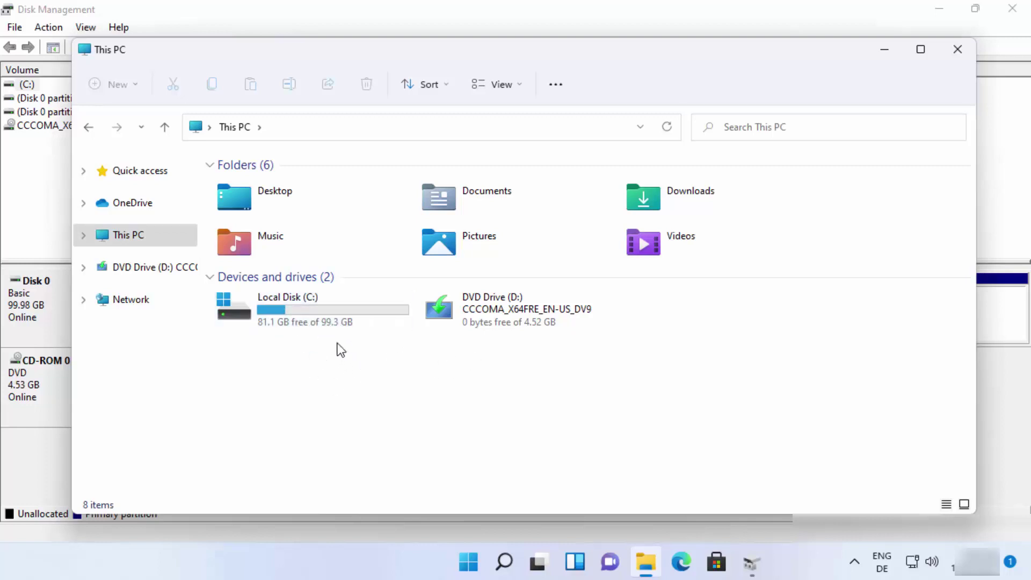
click(361, 528)
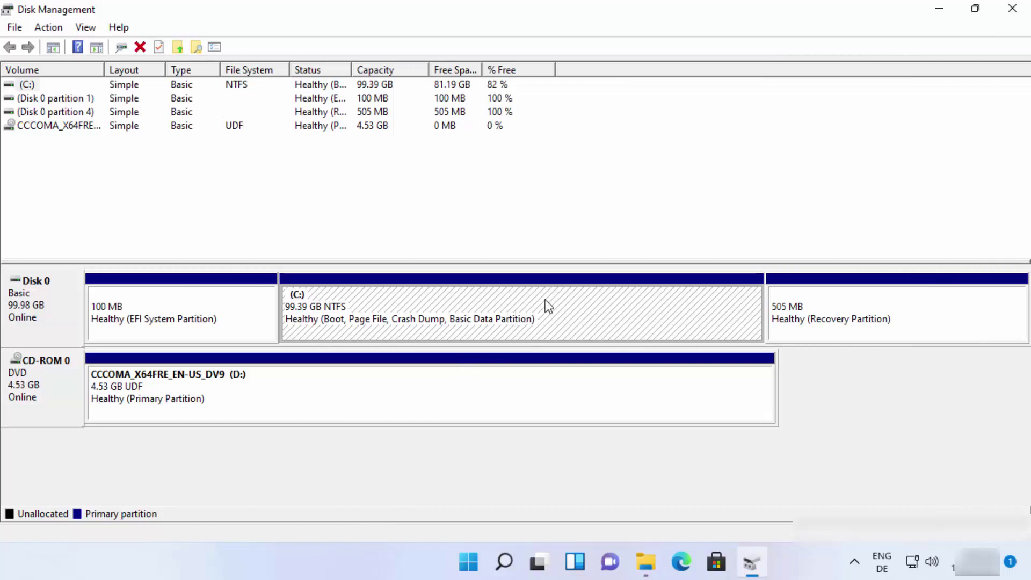
Step: Open Shrink Volume for the C: partition, showing 83041 MB available to shrink
right_click(591, 313)
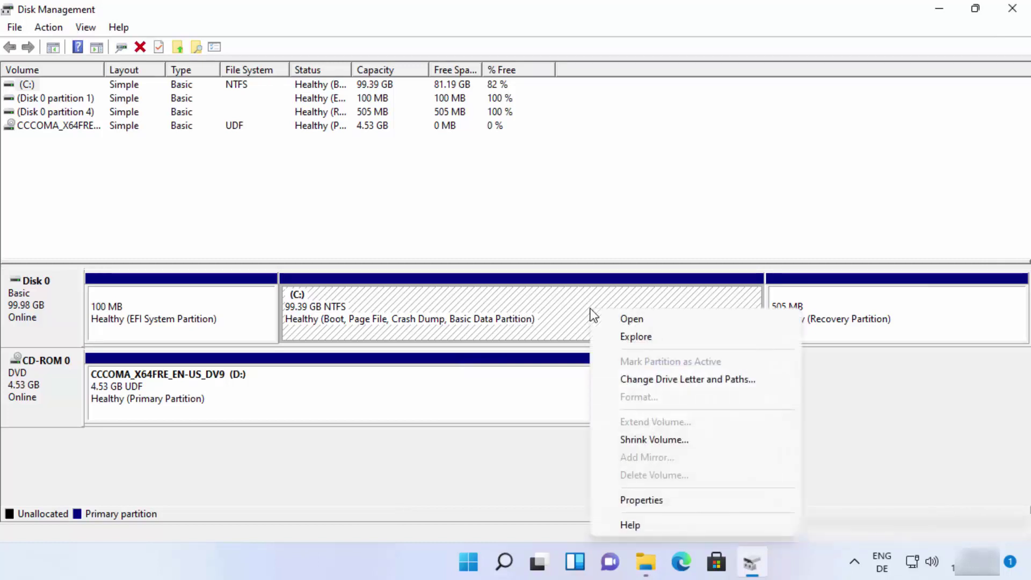
click(637, 439)
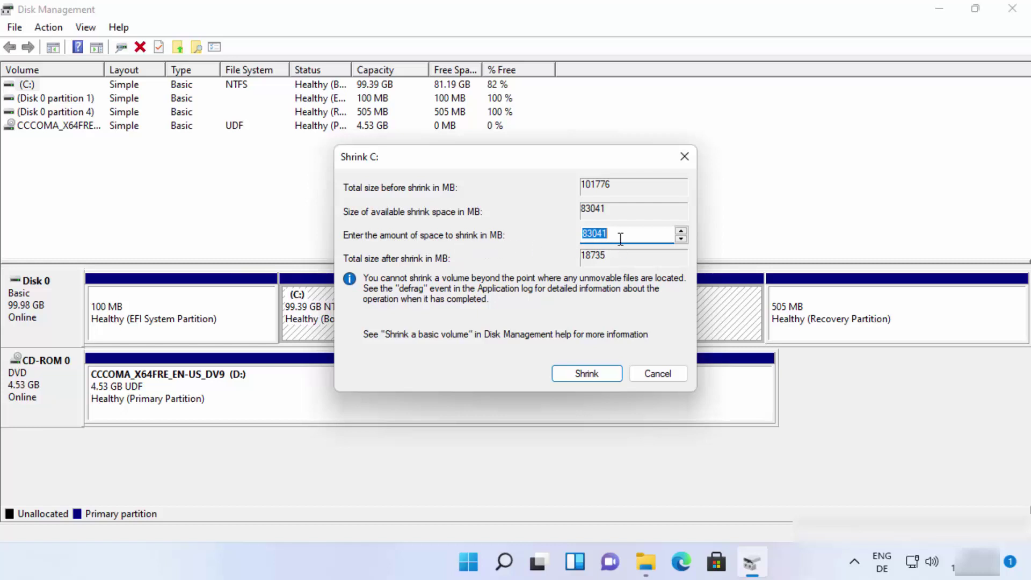
Step: Shrink C: by 10000 MB to 89.63 GB, freeing 9.77 GB unallocated
drag(473, 153, 563, 153)
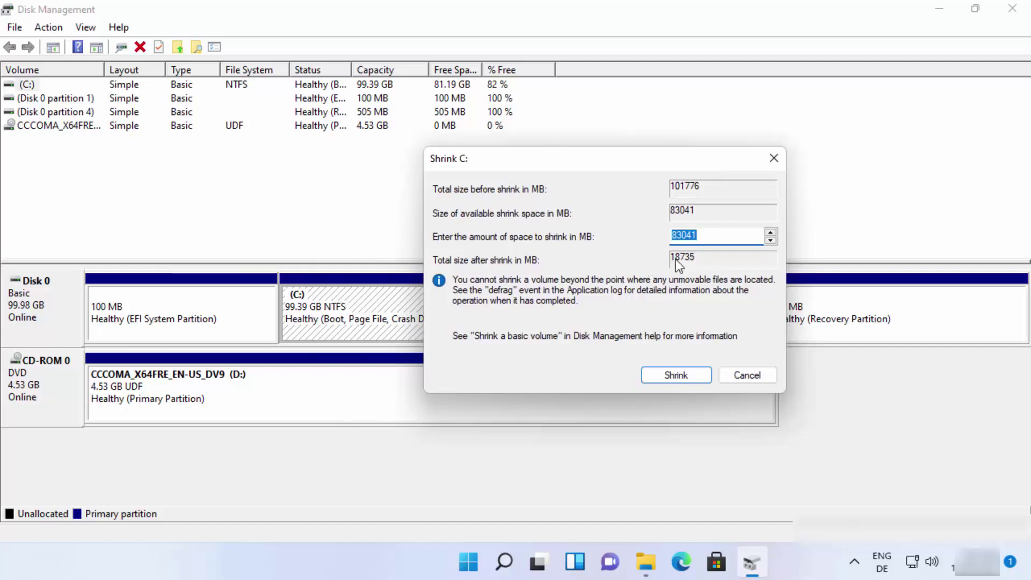
click(708, 234)
key(BackSpace)
key(BackSpace)
key(BackSpace)
key(BackSpace)
key(BackSpace)
text(10000)
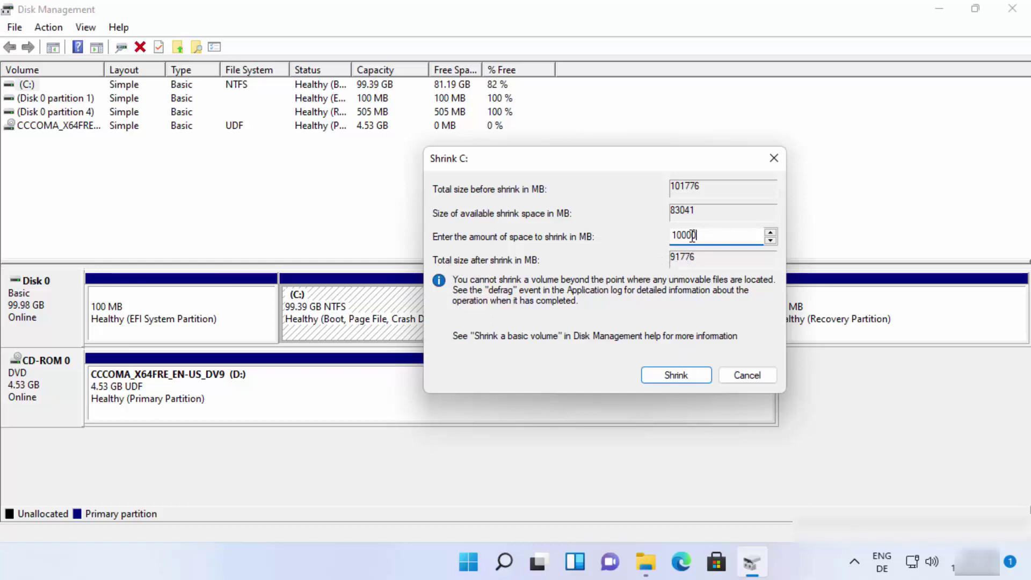
click(674, 379)
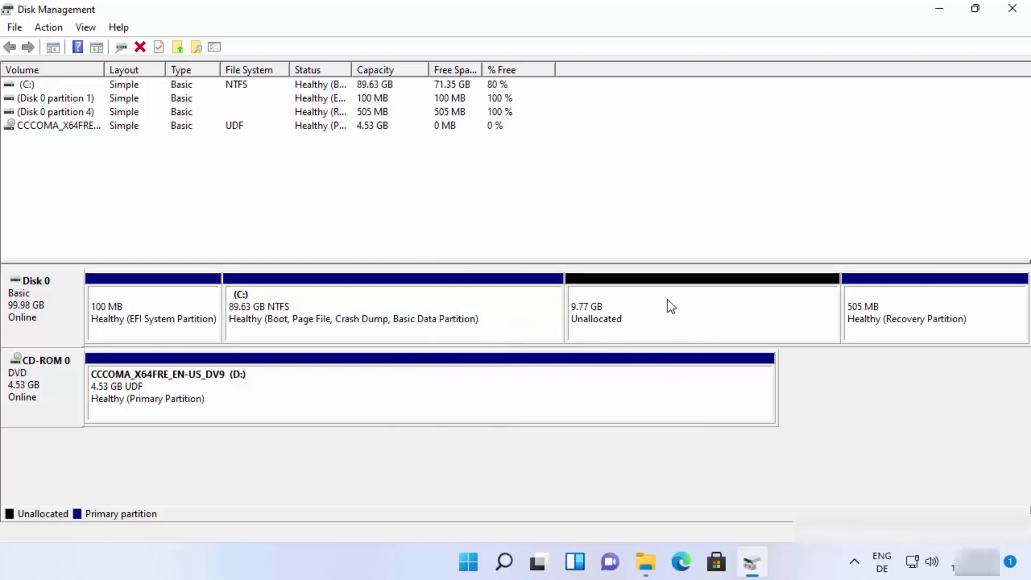
Step: Select the 9.77 GB unallocated block on Disk 0
click(645, 315)
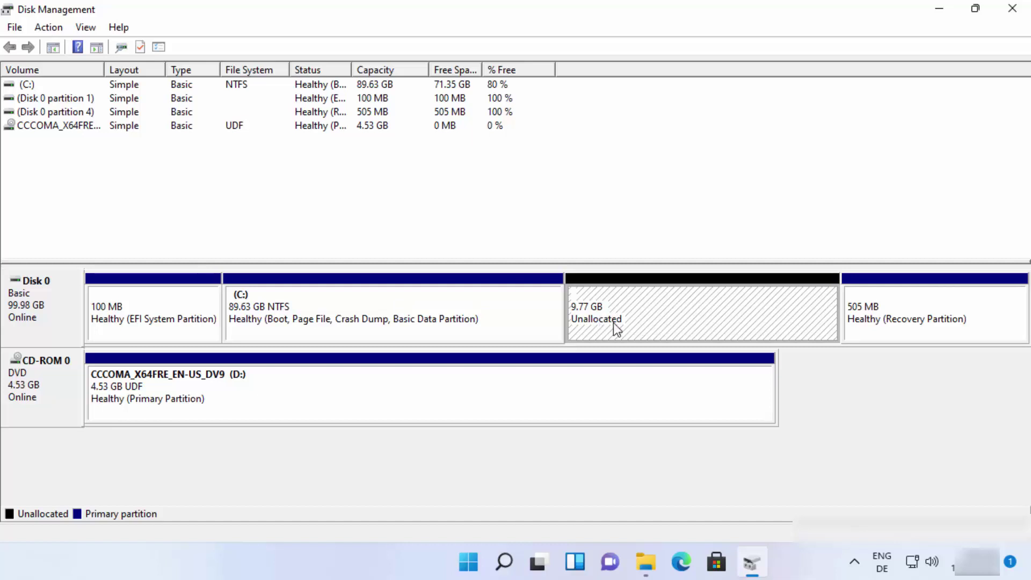
Step: Start a New Simple Volume on the unallocated space and accept the 9999 MB size
right_click(679, 305)
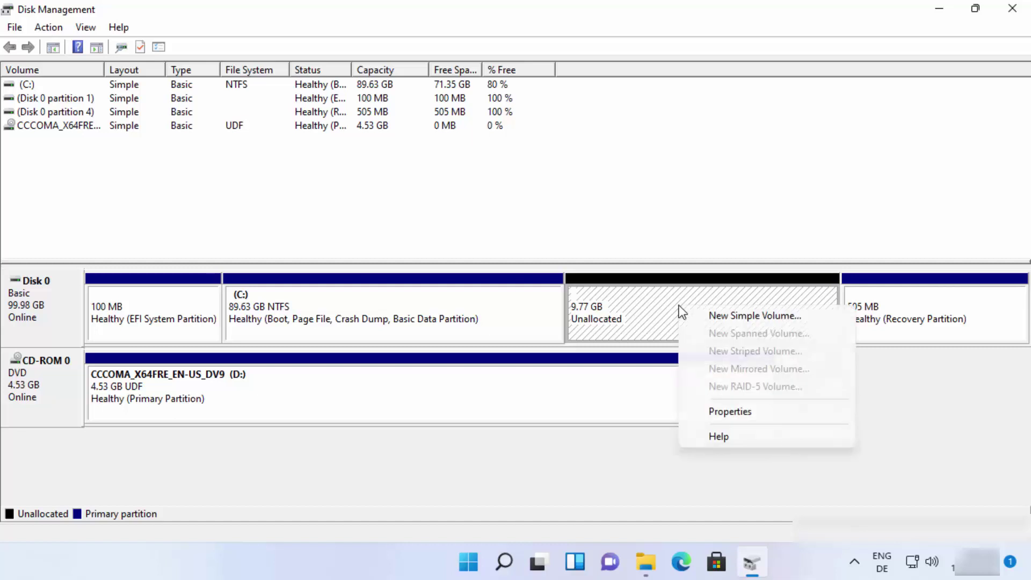
click(711, 317)
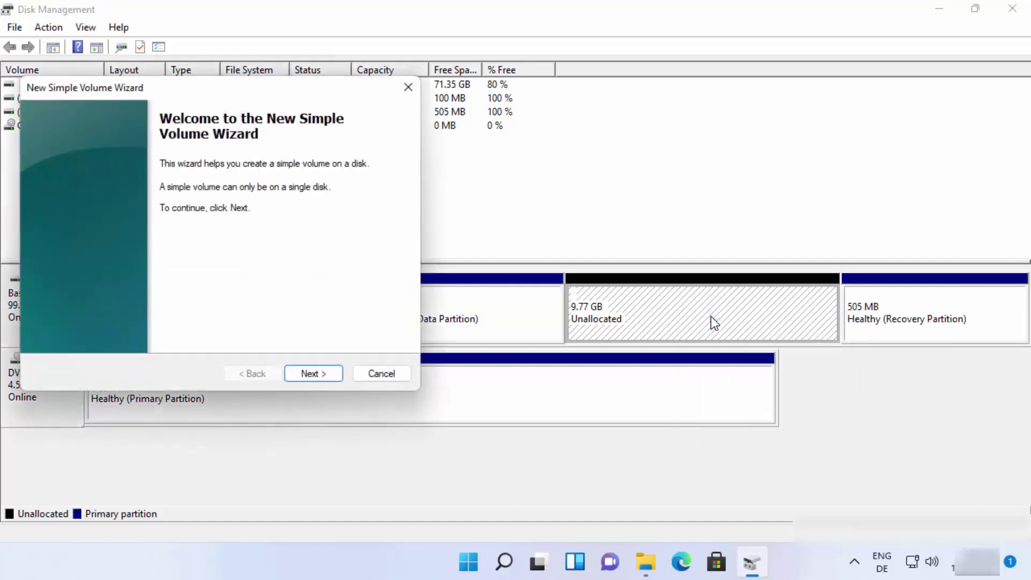
drag(276, 95, 589, 122)
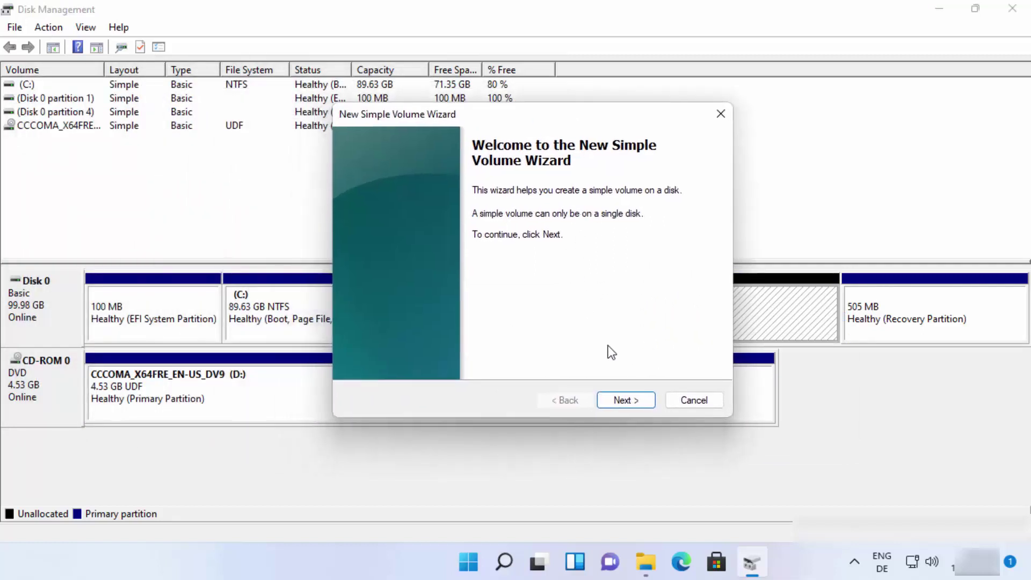
click(620, 400)
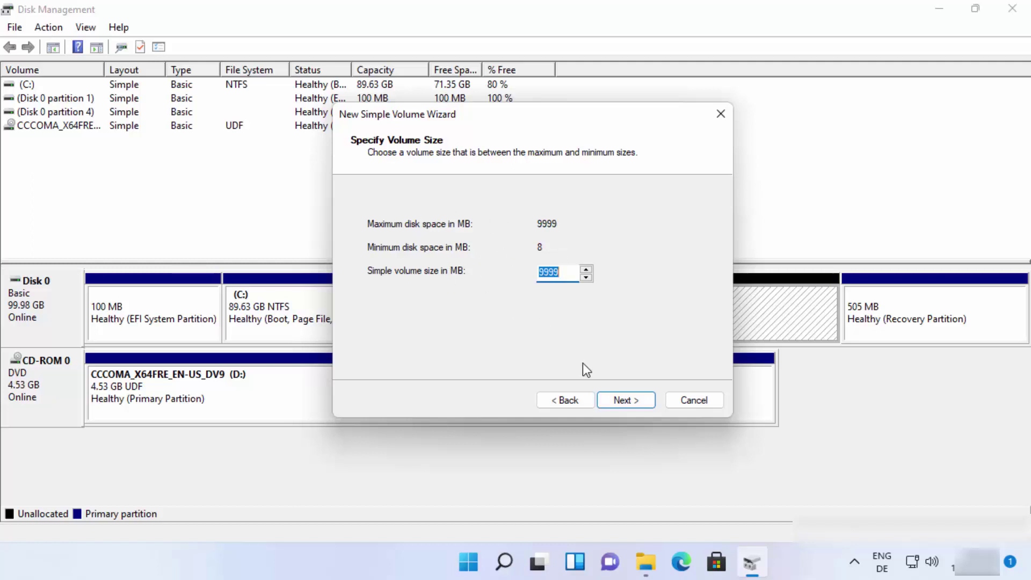
click(610, 398)
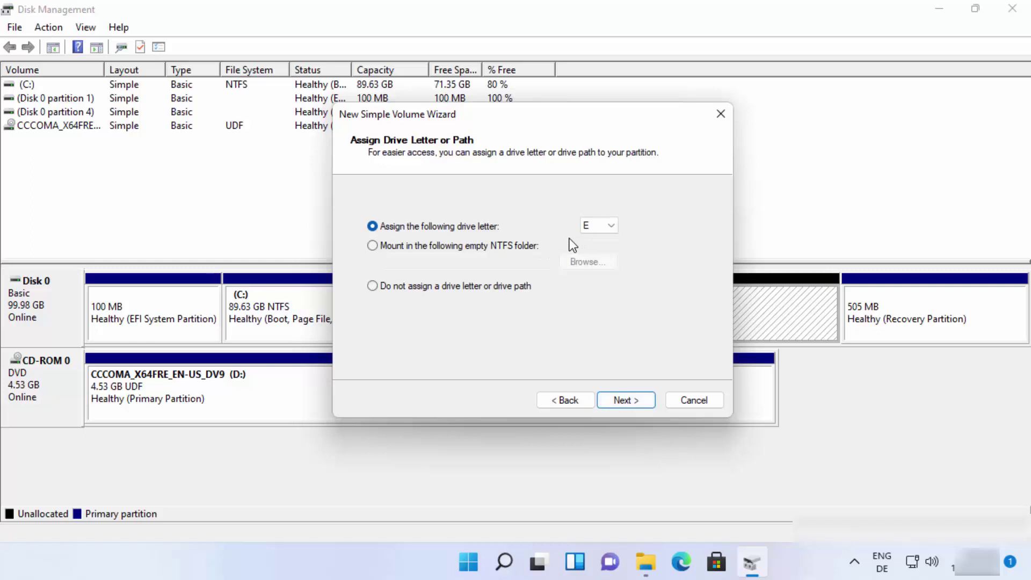
Step: Keep E as the new volume's drive letter and advance to the formatting settings
click(644, 561)
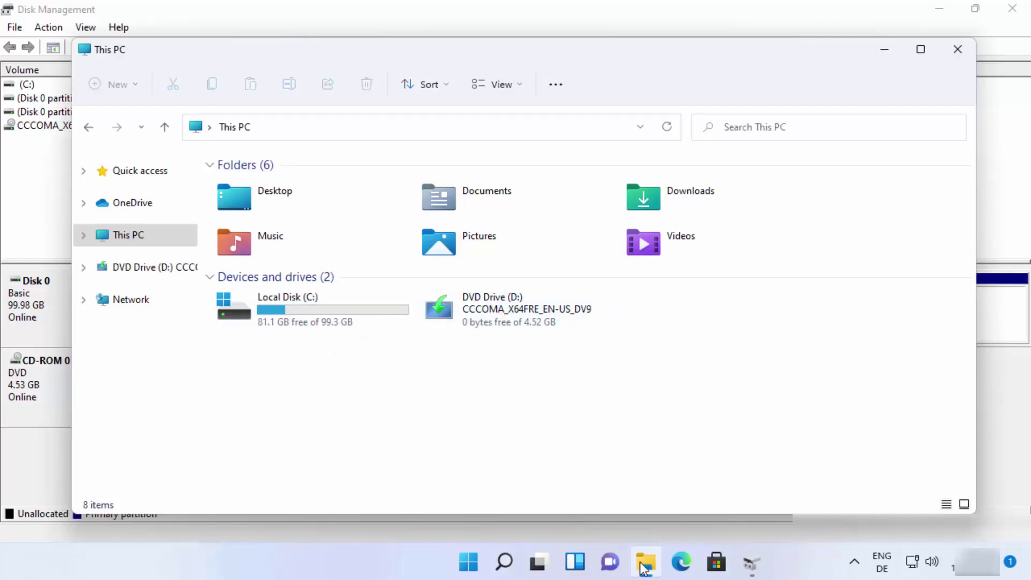
click(752, 562)
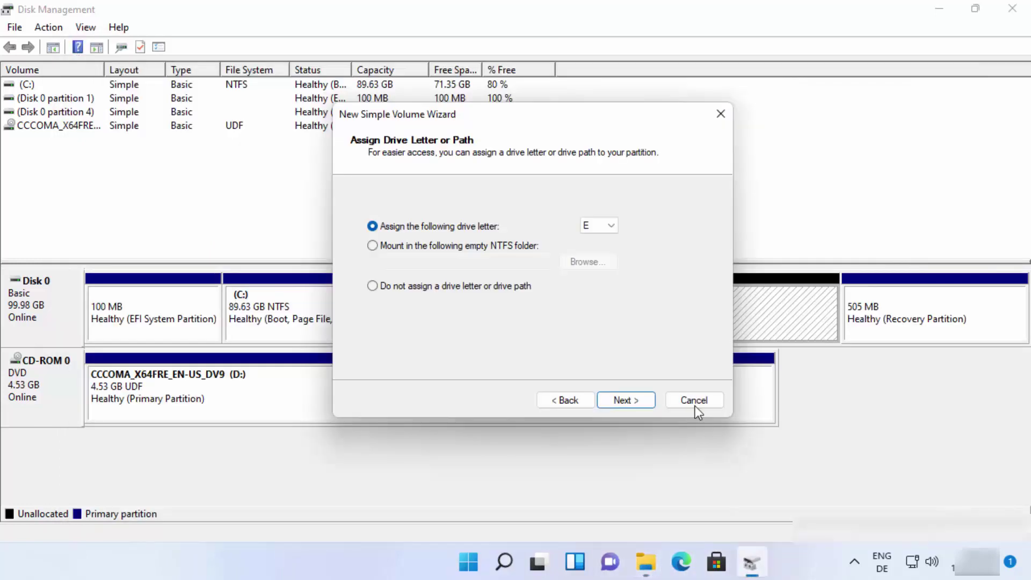
click(597, 236)
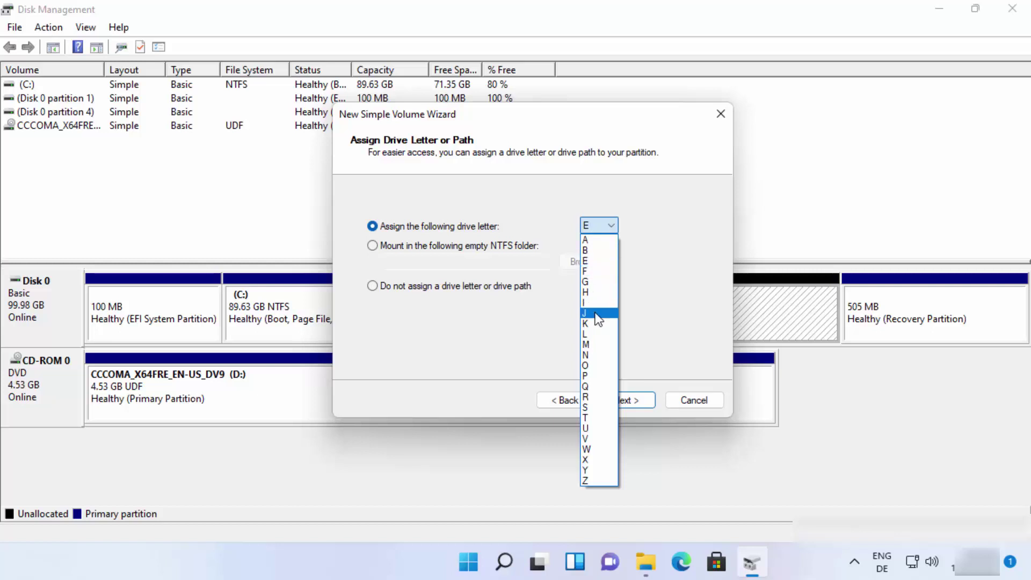
click(600, 262)
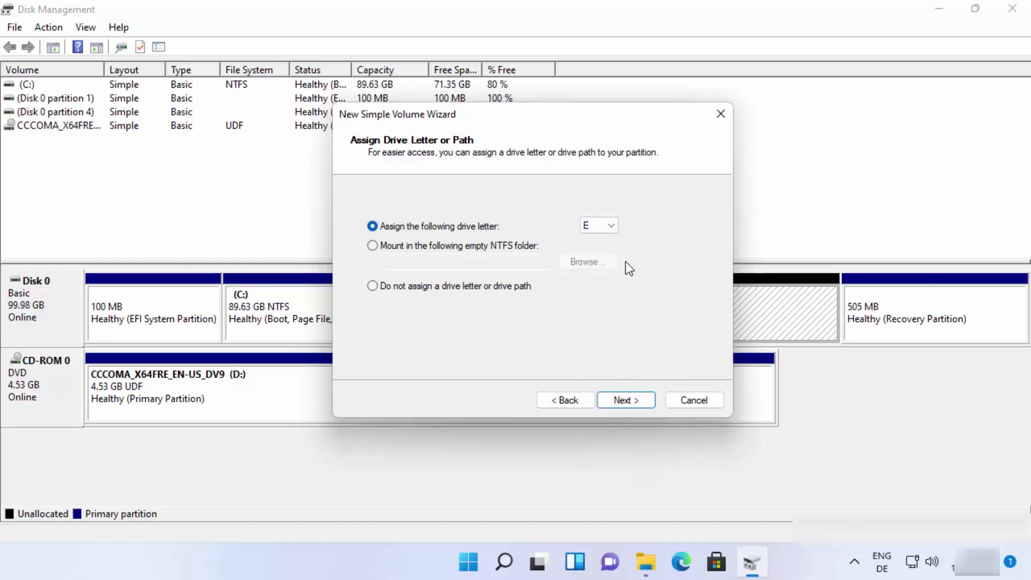
click(615, 400)
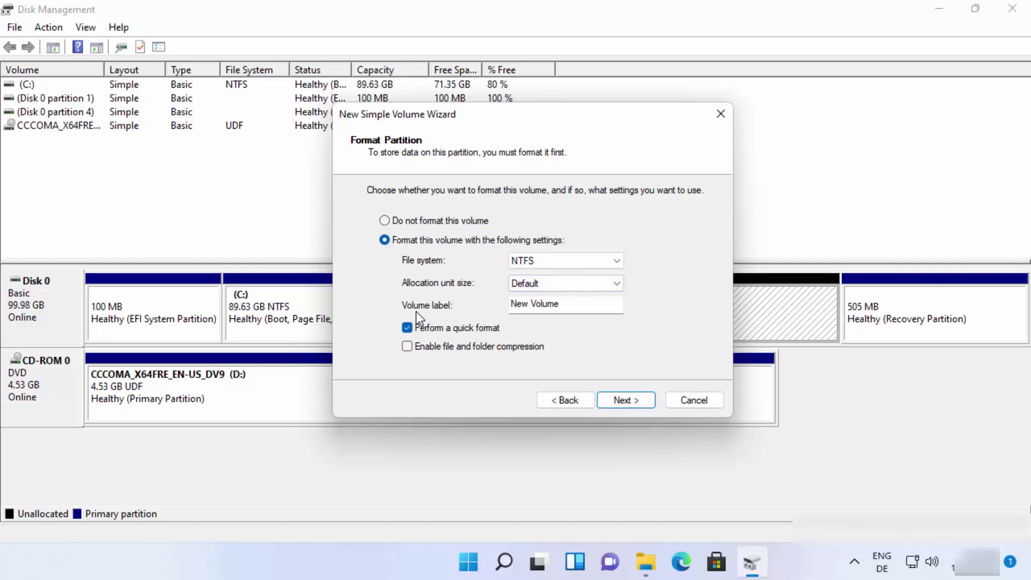
Step: Change the volume label to 'Data' and finish creating the 9.76 GB NTFS E: volume
double_click(561, 304)
key(BackSpace)
key(BackSpace)
key(BackSpace)
key(BackSpace)
key(BackSpace)
text(Data)
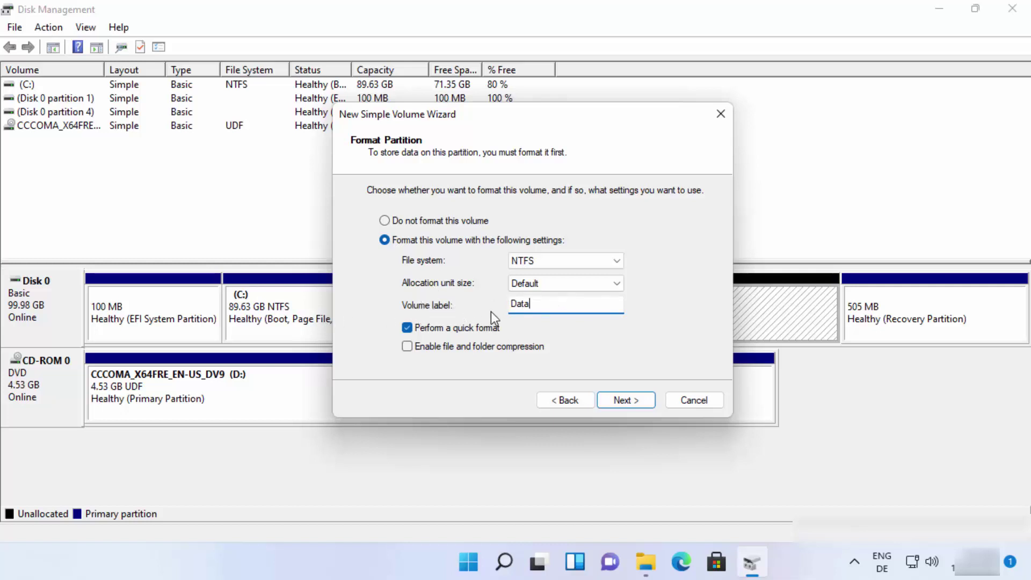
click(626, 400)
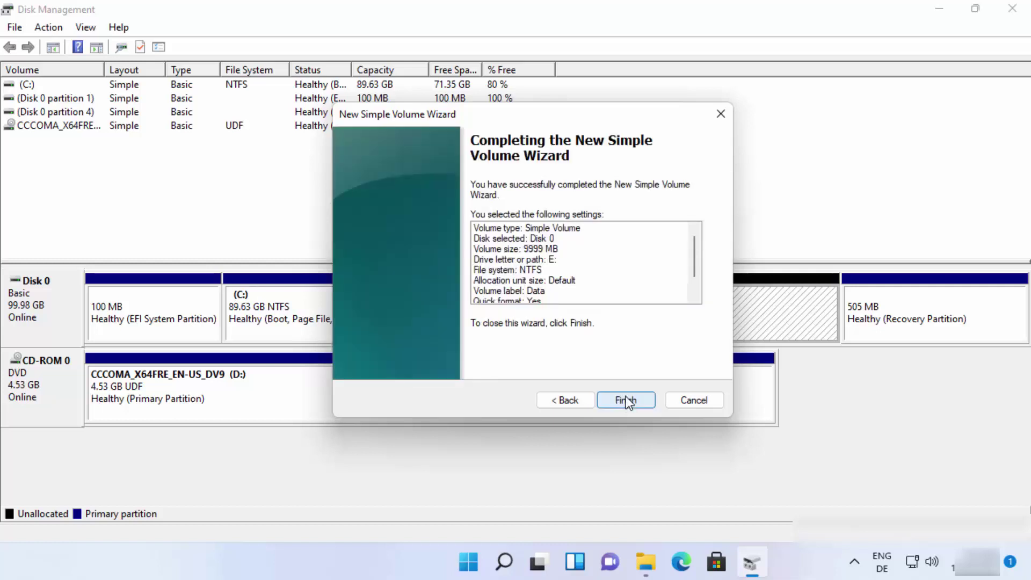
click(626, 400)
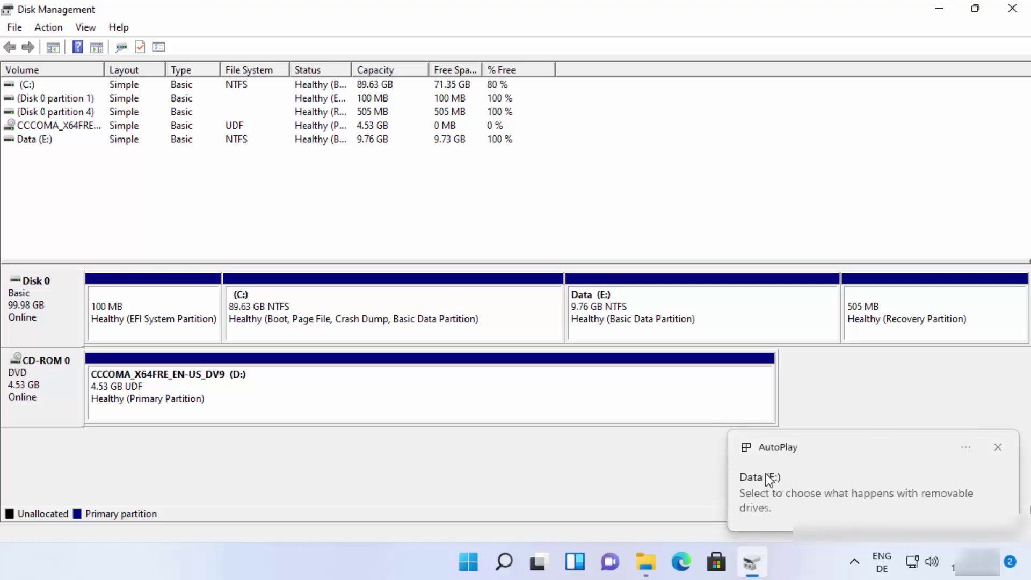
Step: Bring This PC forward, select the Data (E:) drive showing 9.73 GB free, and close Disk Management
click(647, 566)
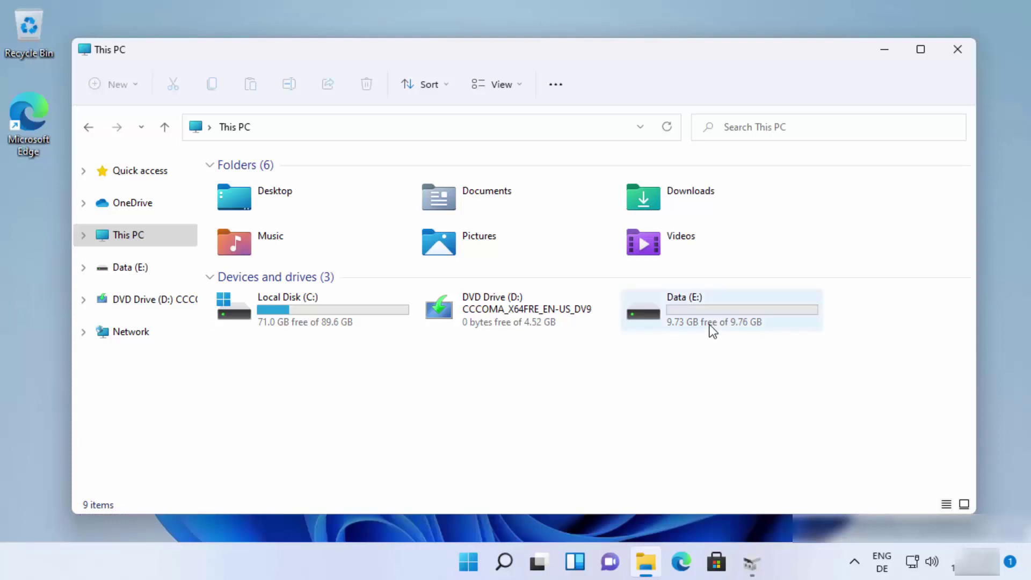
mouse_move(712, 329)
click(730, 320)
click(991, 410)
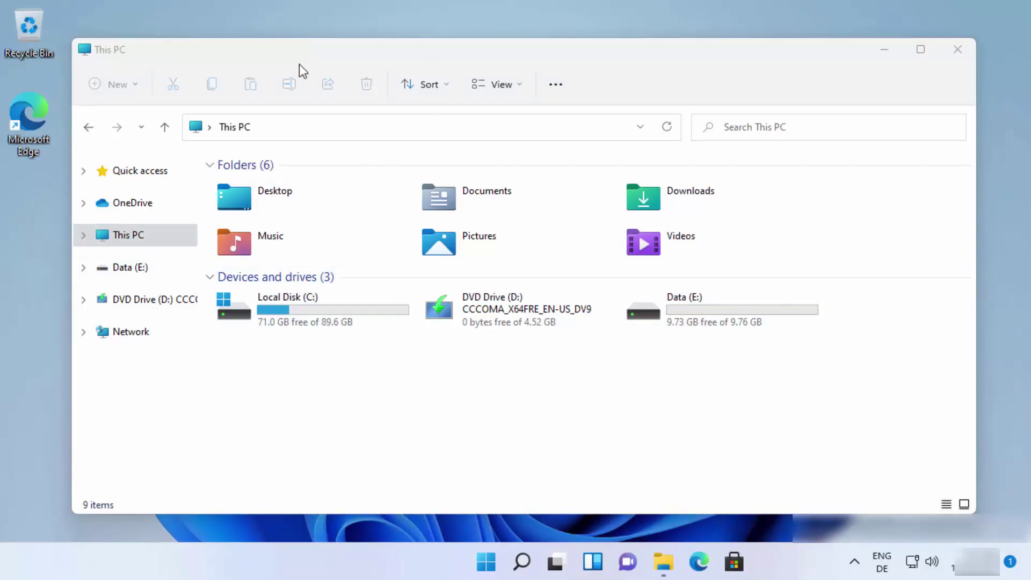
Step: Open Computer Management for This PC via Manage, maximized, on its Disk Management view
right_click(148, 236)
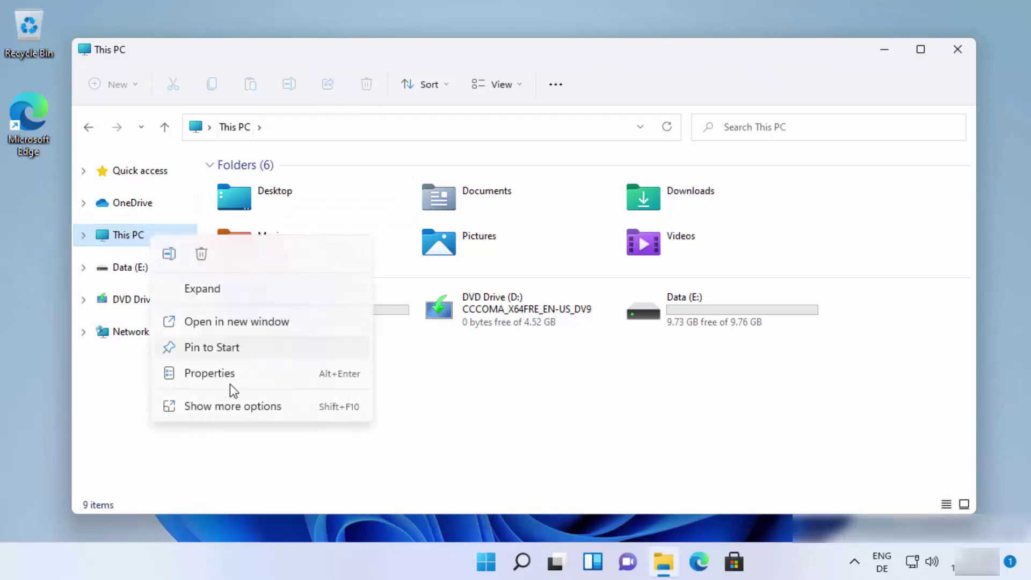
click(237, 408)
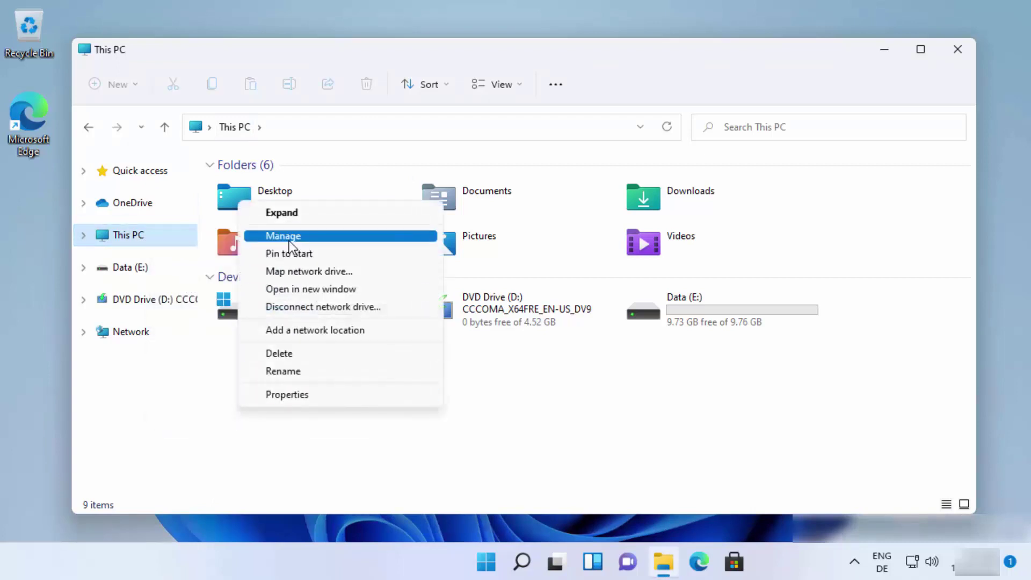
click(288, 237)
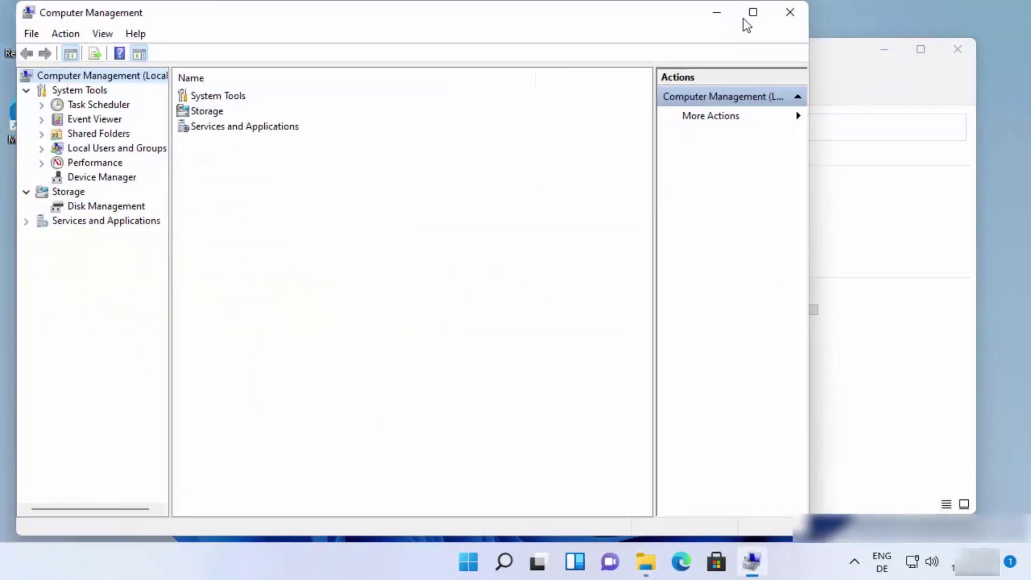
click(754, 15)
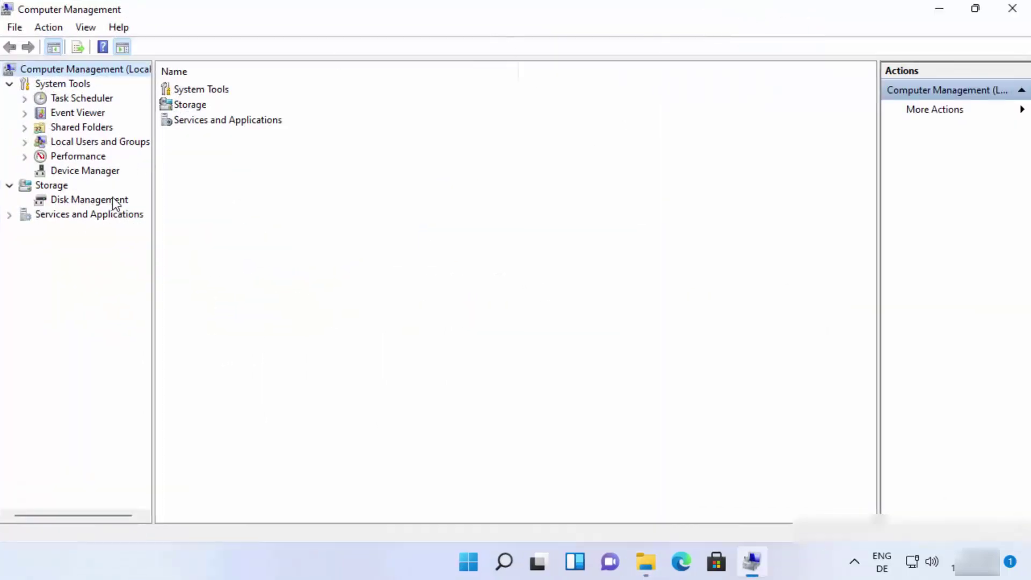
click(70, 200)
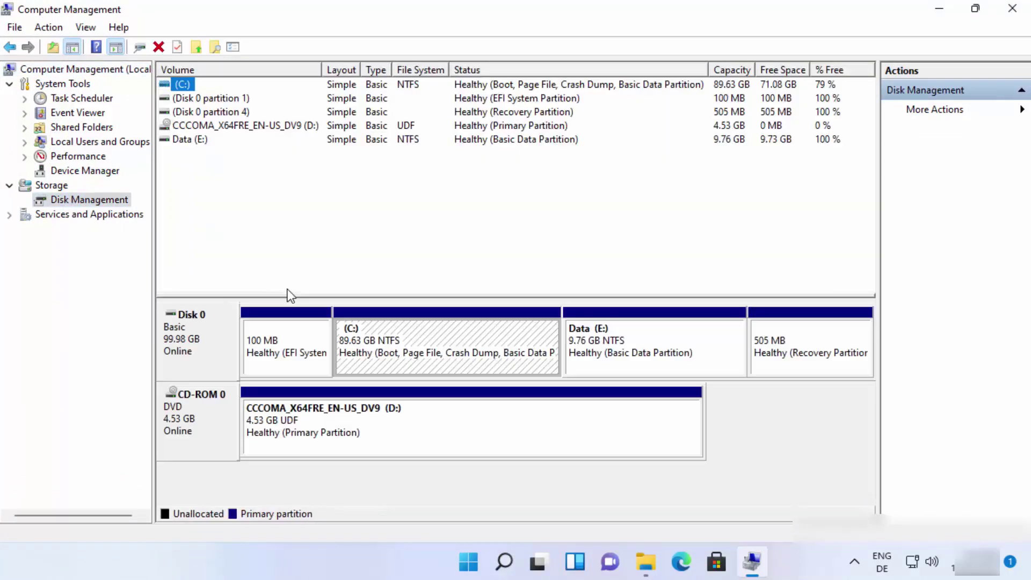
Step: Select the 9.76 GB NTFS Data (E:) partition in Disk 0's graphical view
click(612, 355)
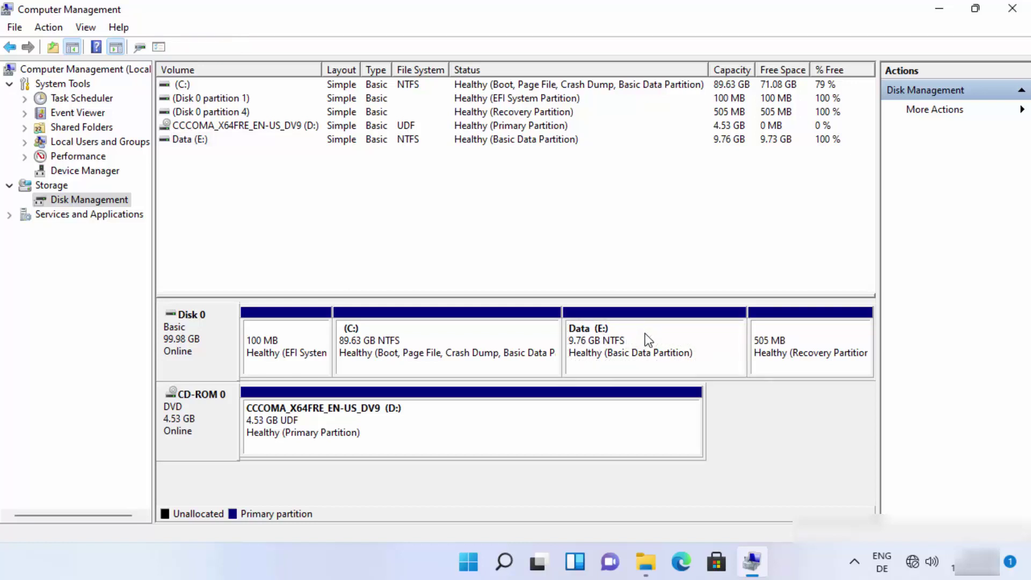
click(645, 335)
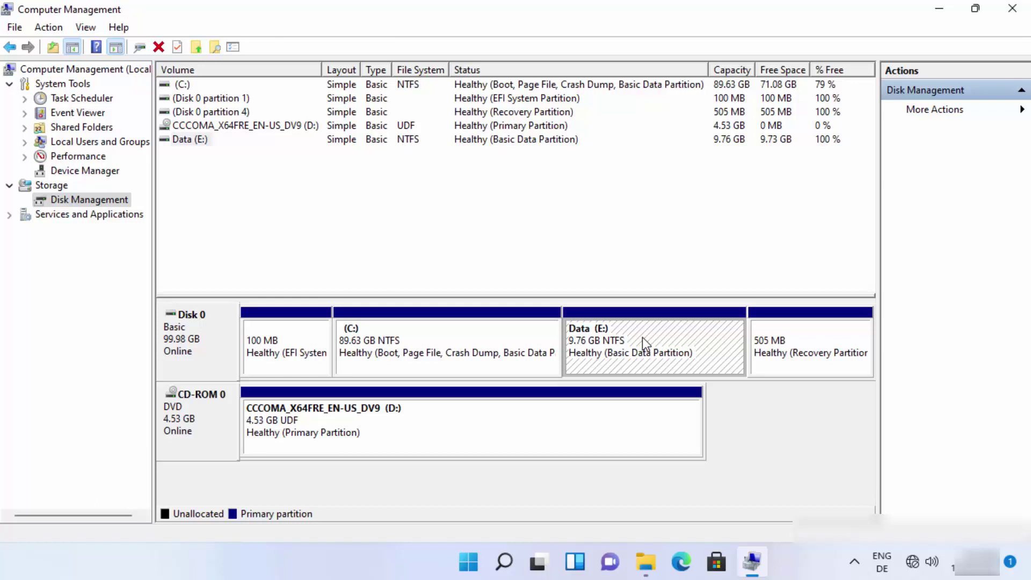
Step: Delete the Data (E:) volume, confirm, and select the freed 9.77 GB unallocated block
right_click(643, 338)
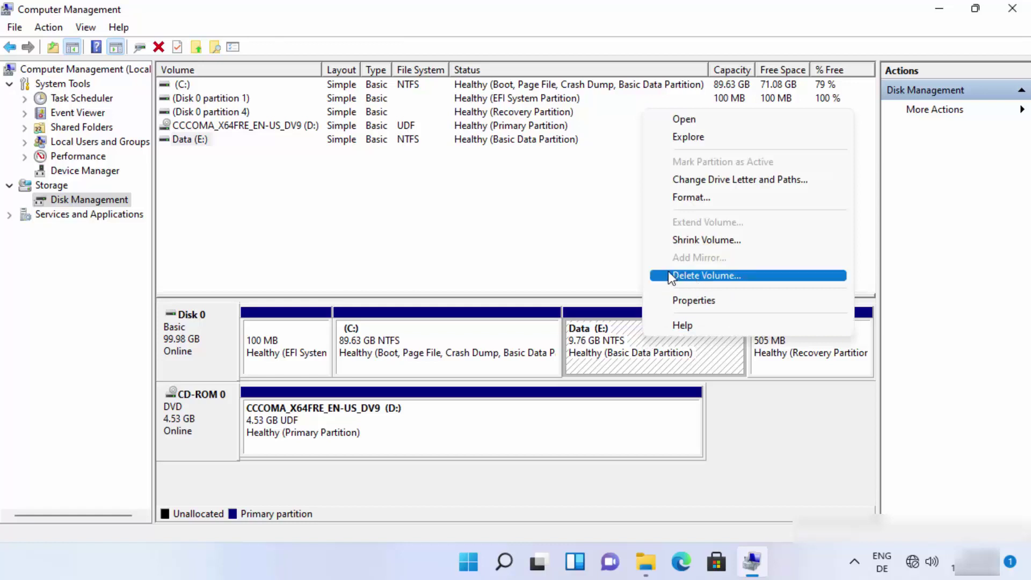
click(695, 278)
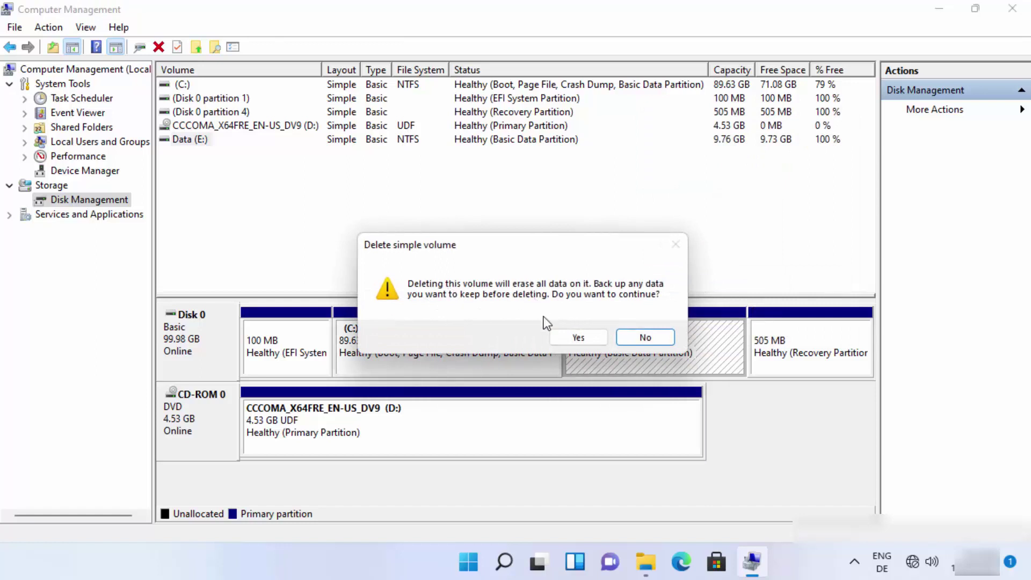
click(572, 337)
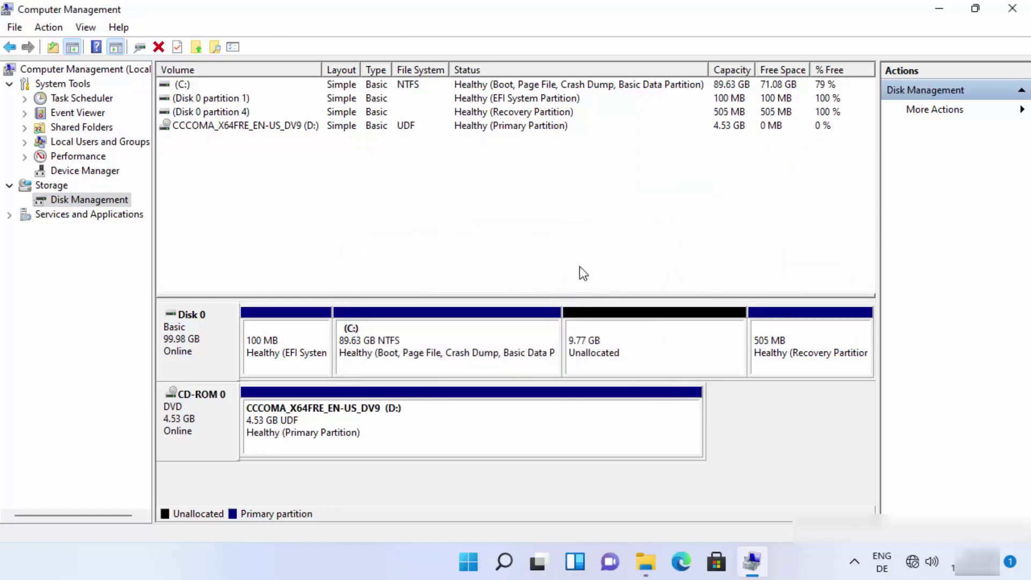
click(620, 337)
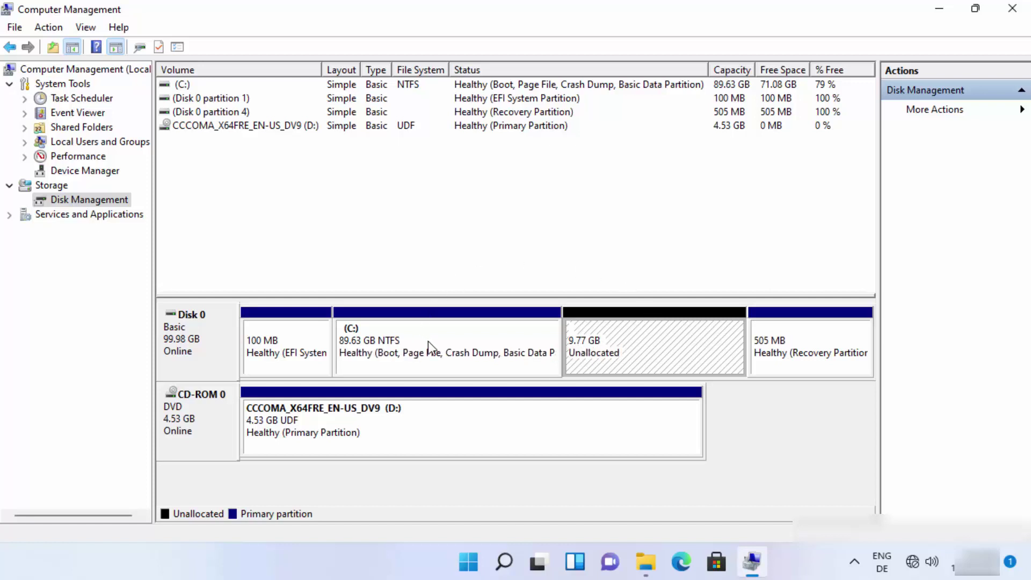
Step: Extend C: with all 9999 MB from Disk 0, growing it to 99.39 GB
click(473, 343)
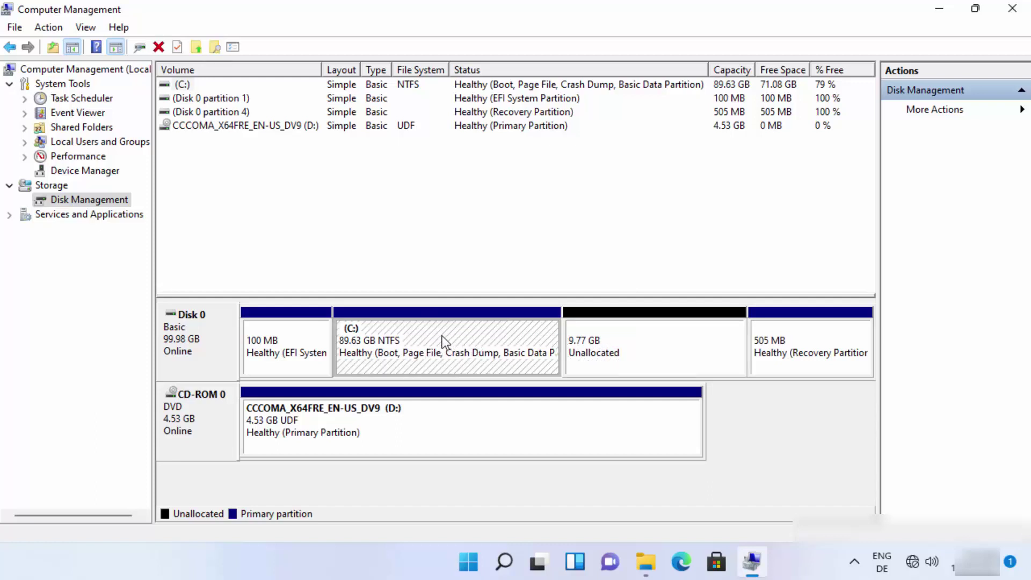
right_click(458, 339)
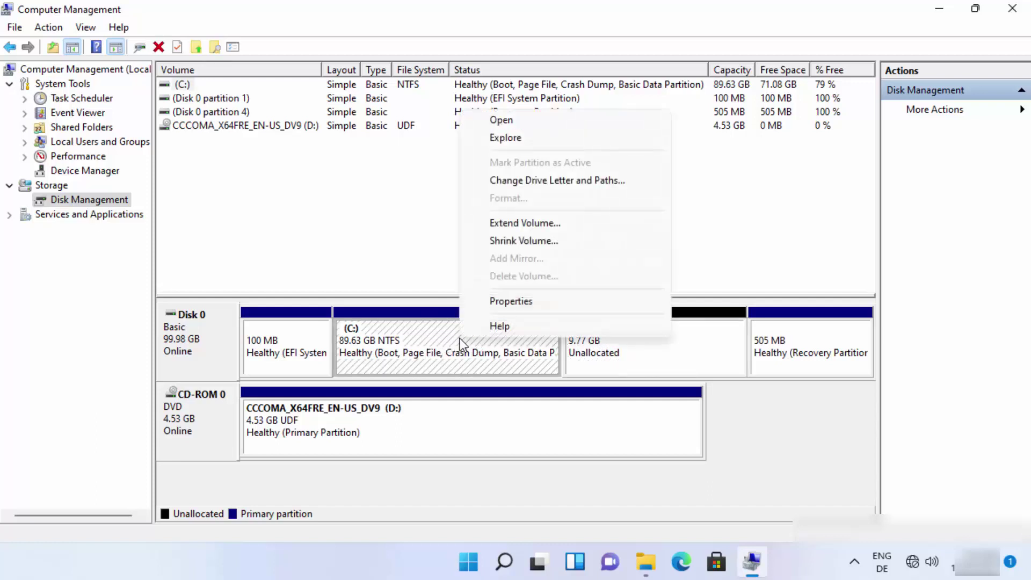
click(536, 224)
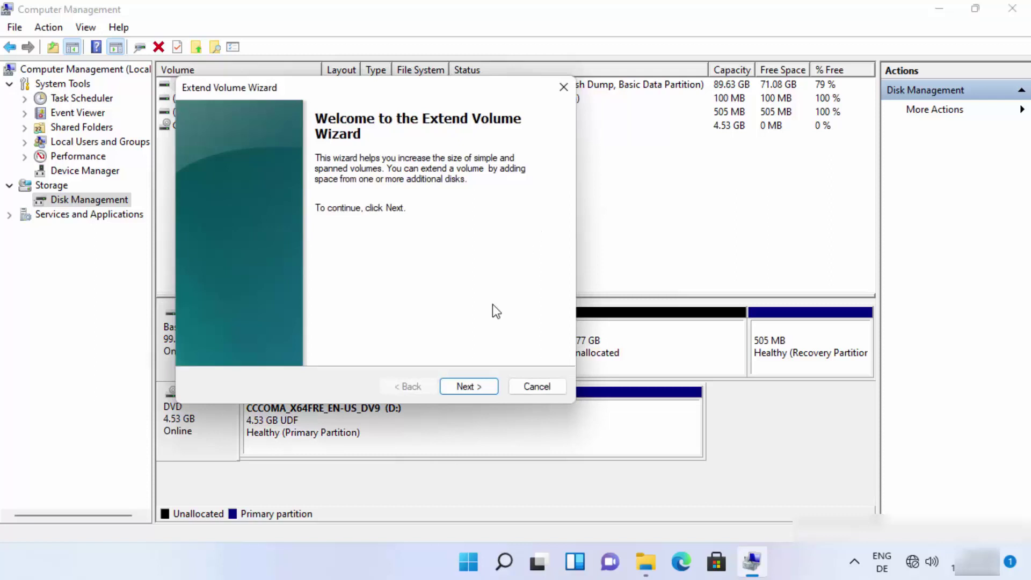
click(469, 387)
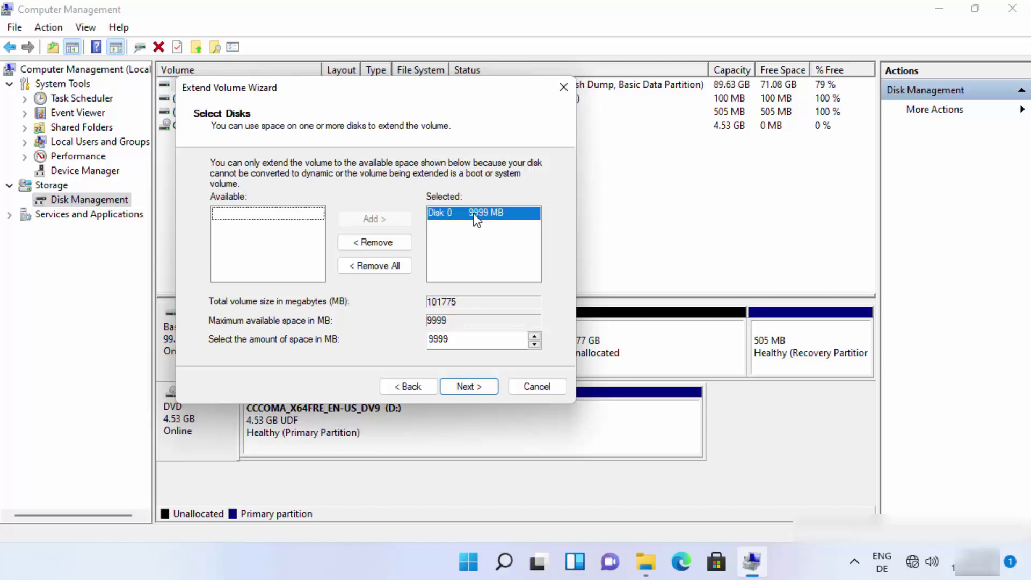
drag(450, 85, 396, 92)
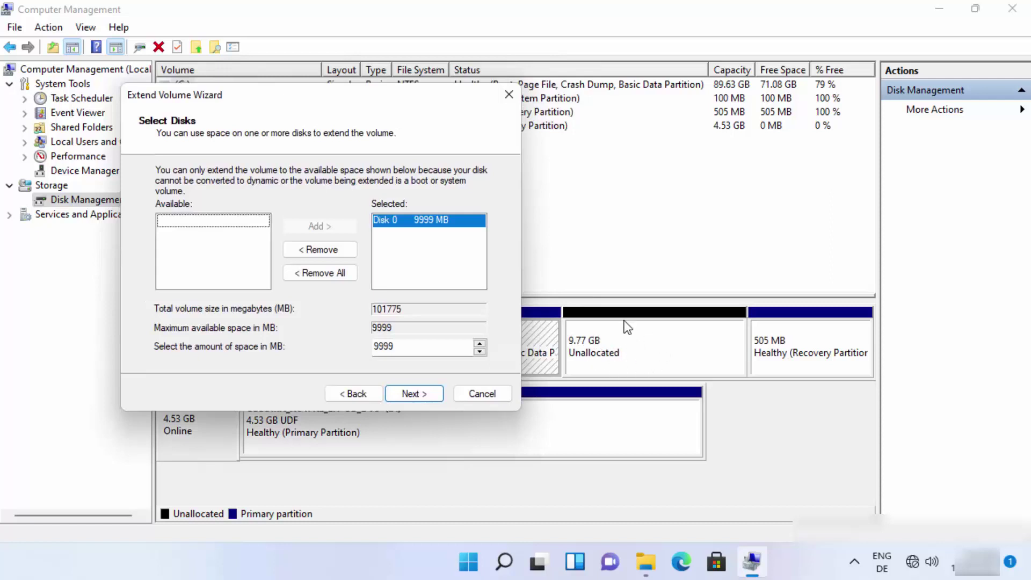
drag(349, 114, 475, 108)
click(538, 399)
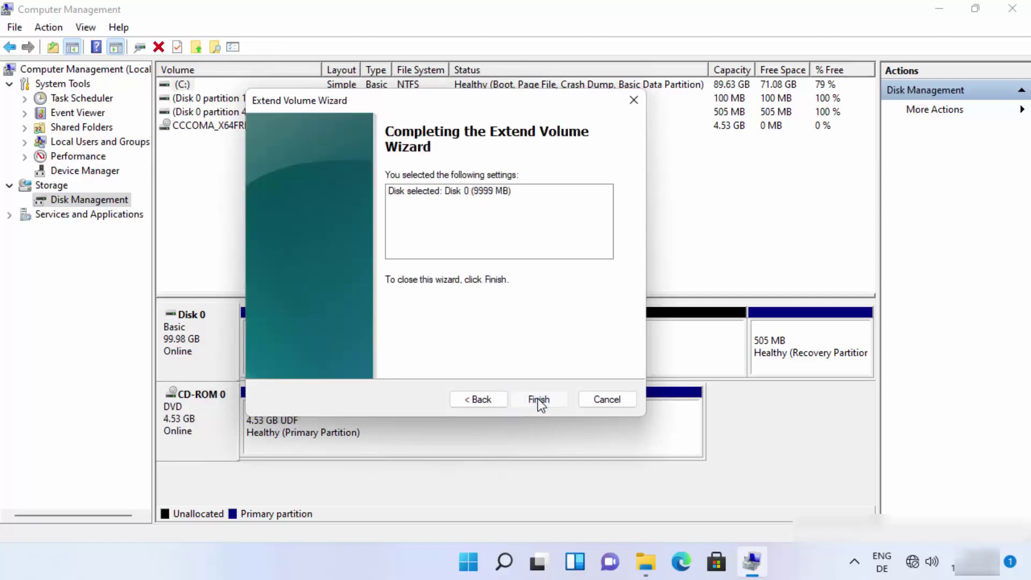
click(539, 399)
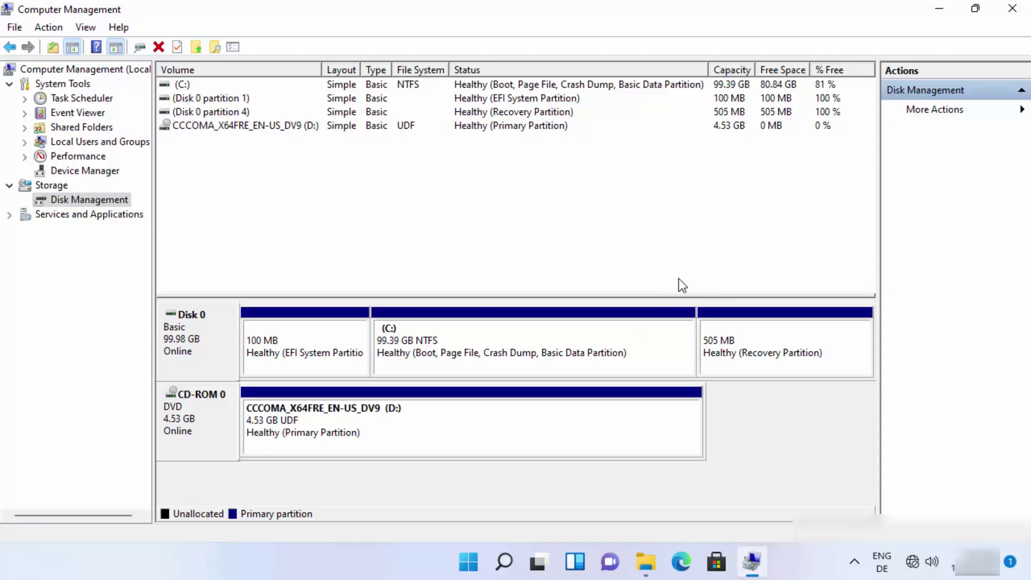
Step: Minimize Computer Management to reveal This PC with Local Disk (C:) and DVD Drive (D:)
click(942, 14)
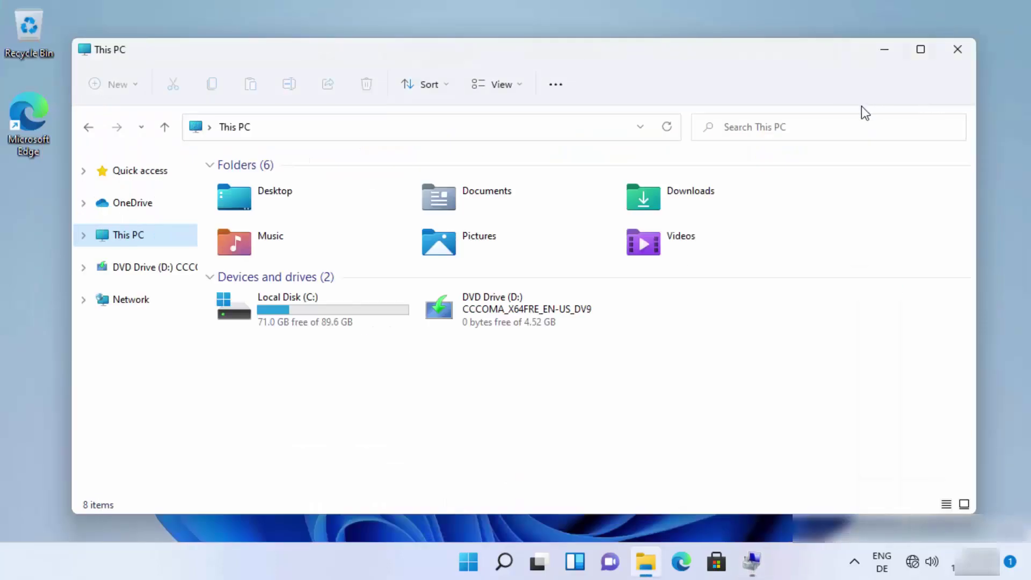